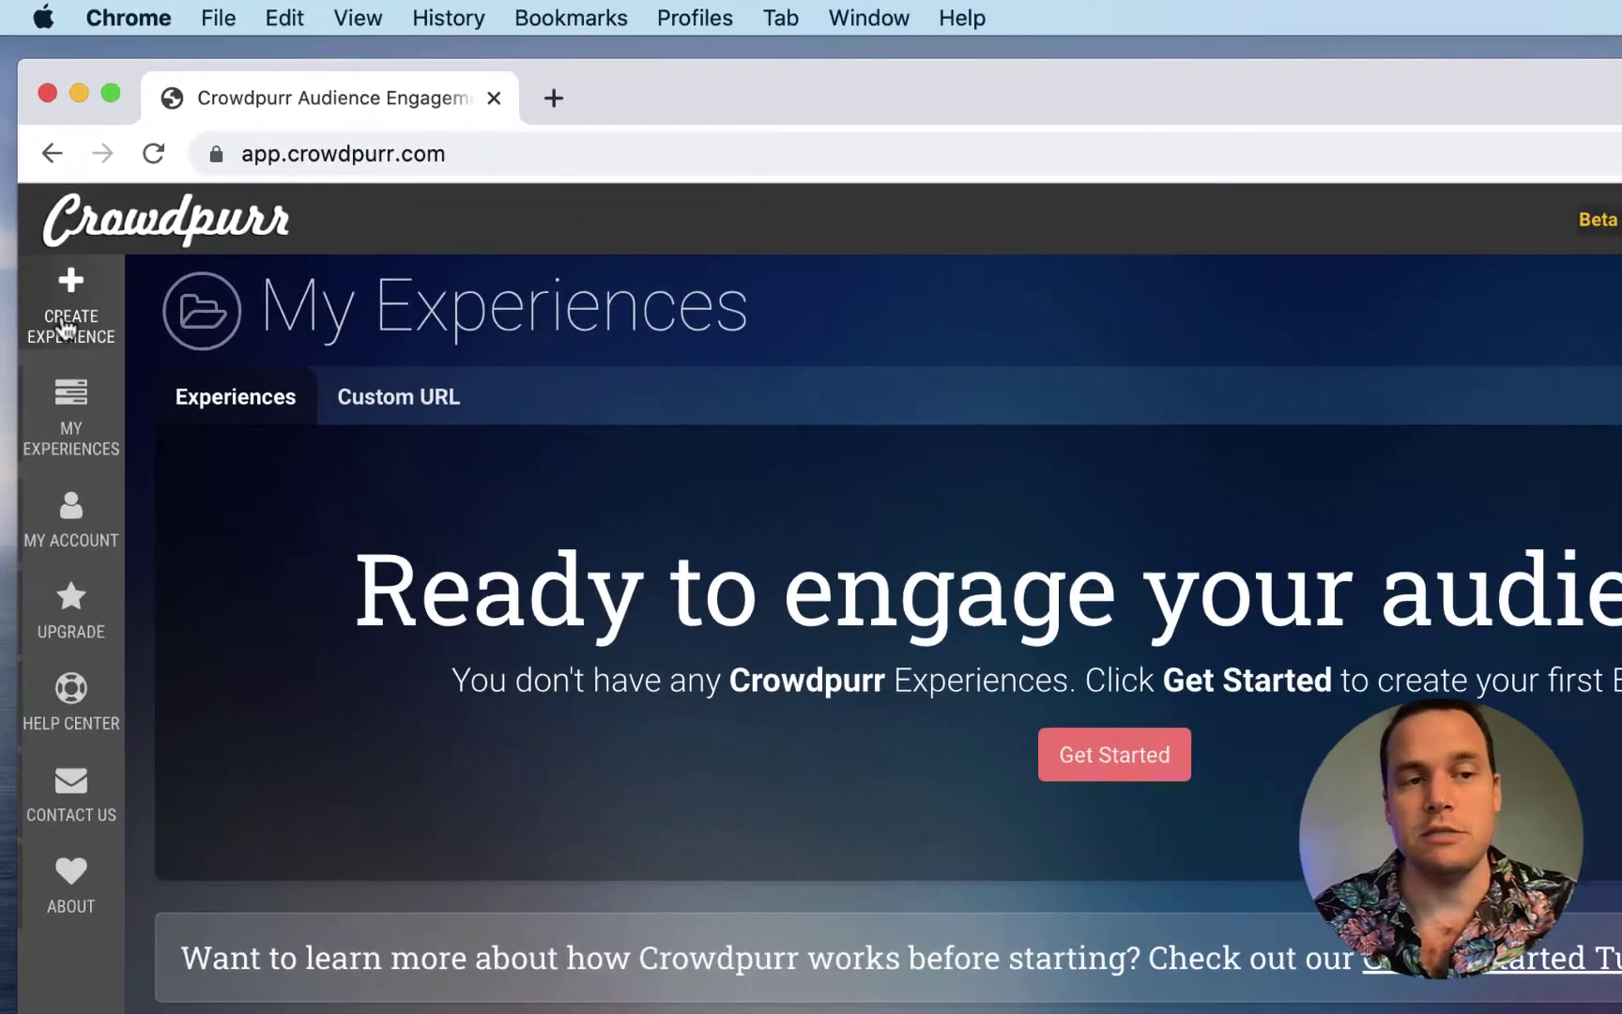
- Open the Create New Experience page from the sidebar's Create Experience link
left_click(38, 184)
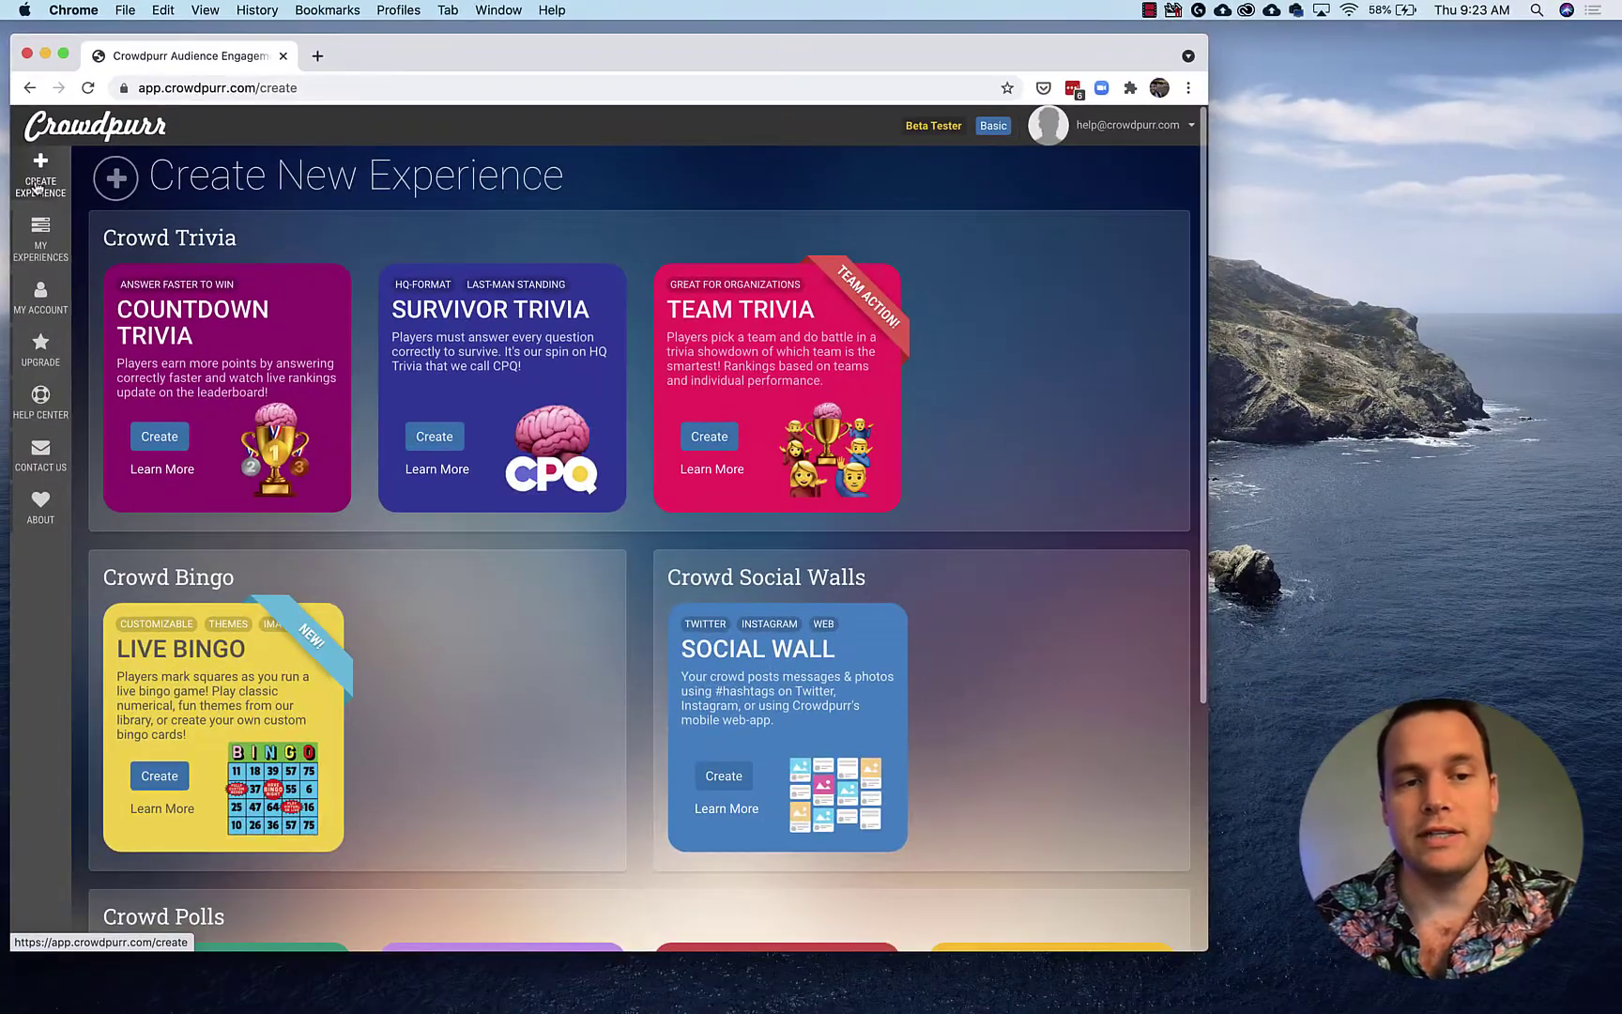
- Open the Multiple-Choice Poll setup wizard from the Crowd Polls section
scroll(314, 554, "down", 3)
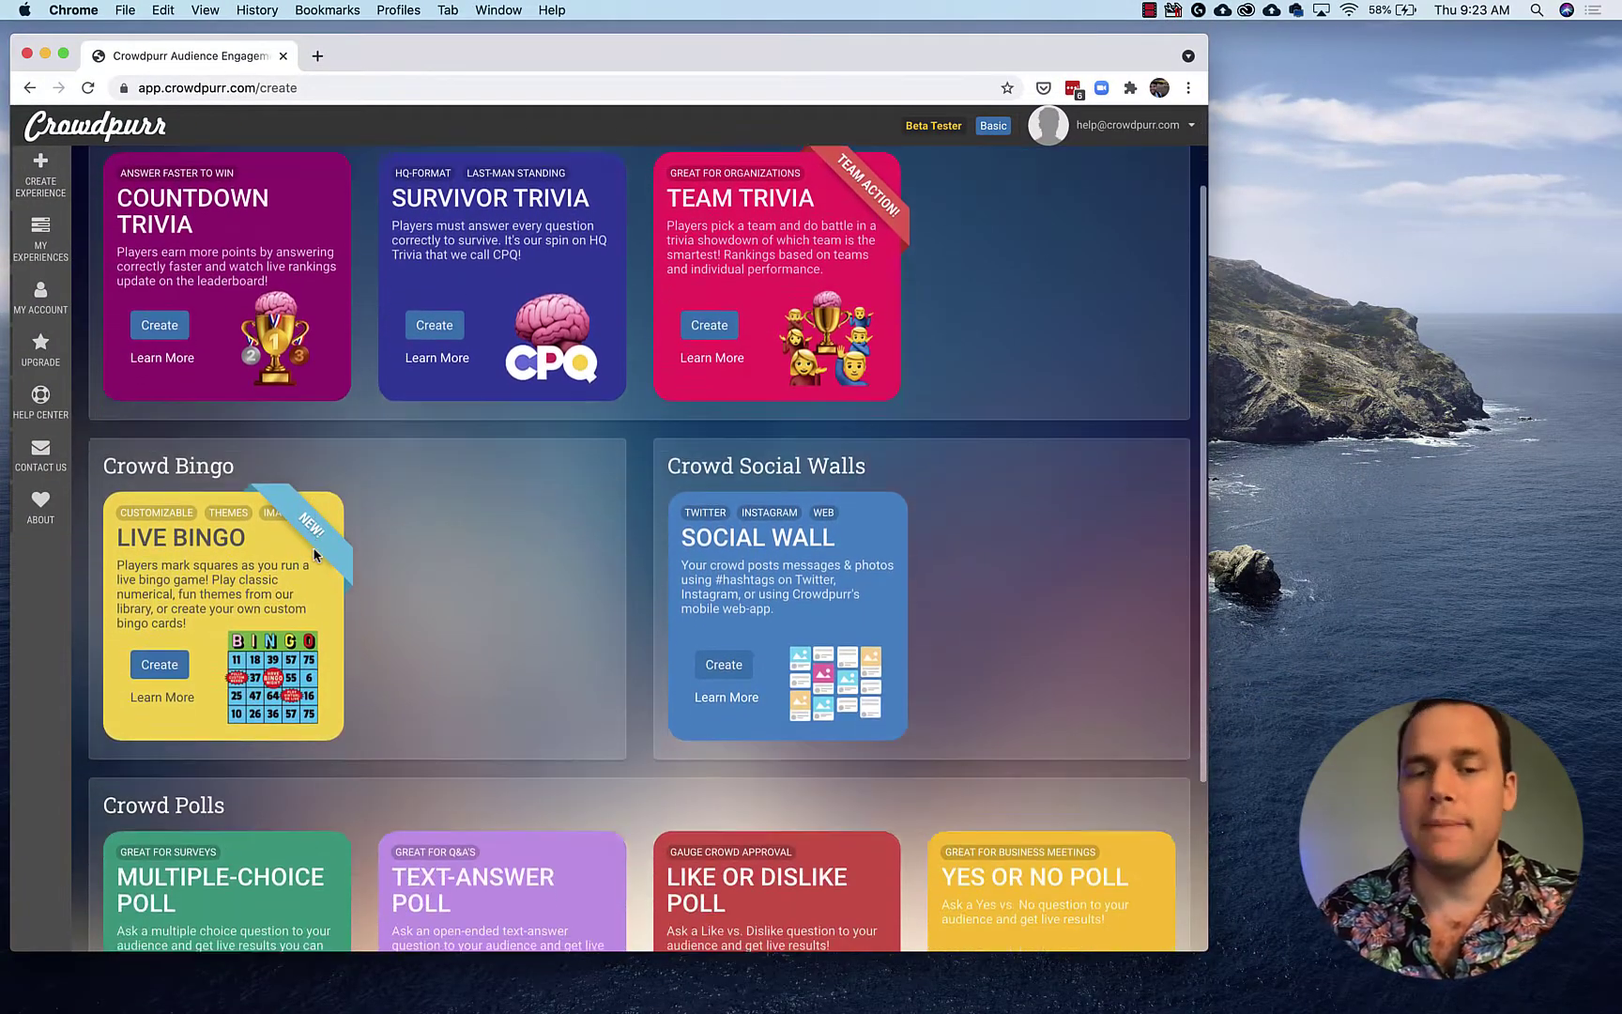
scroll(314, 554, "down", 6)
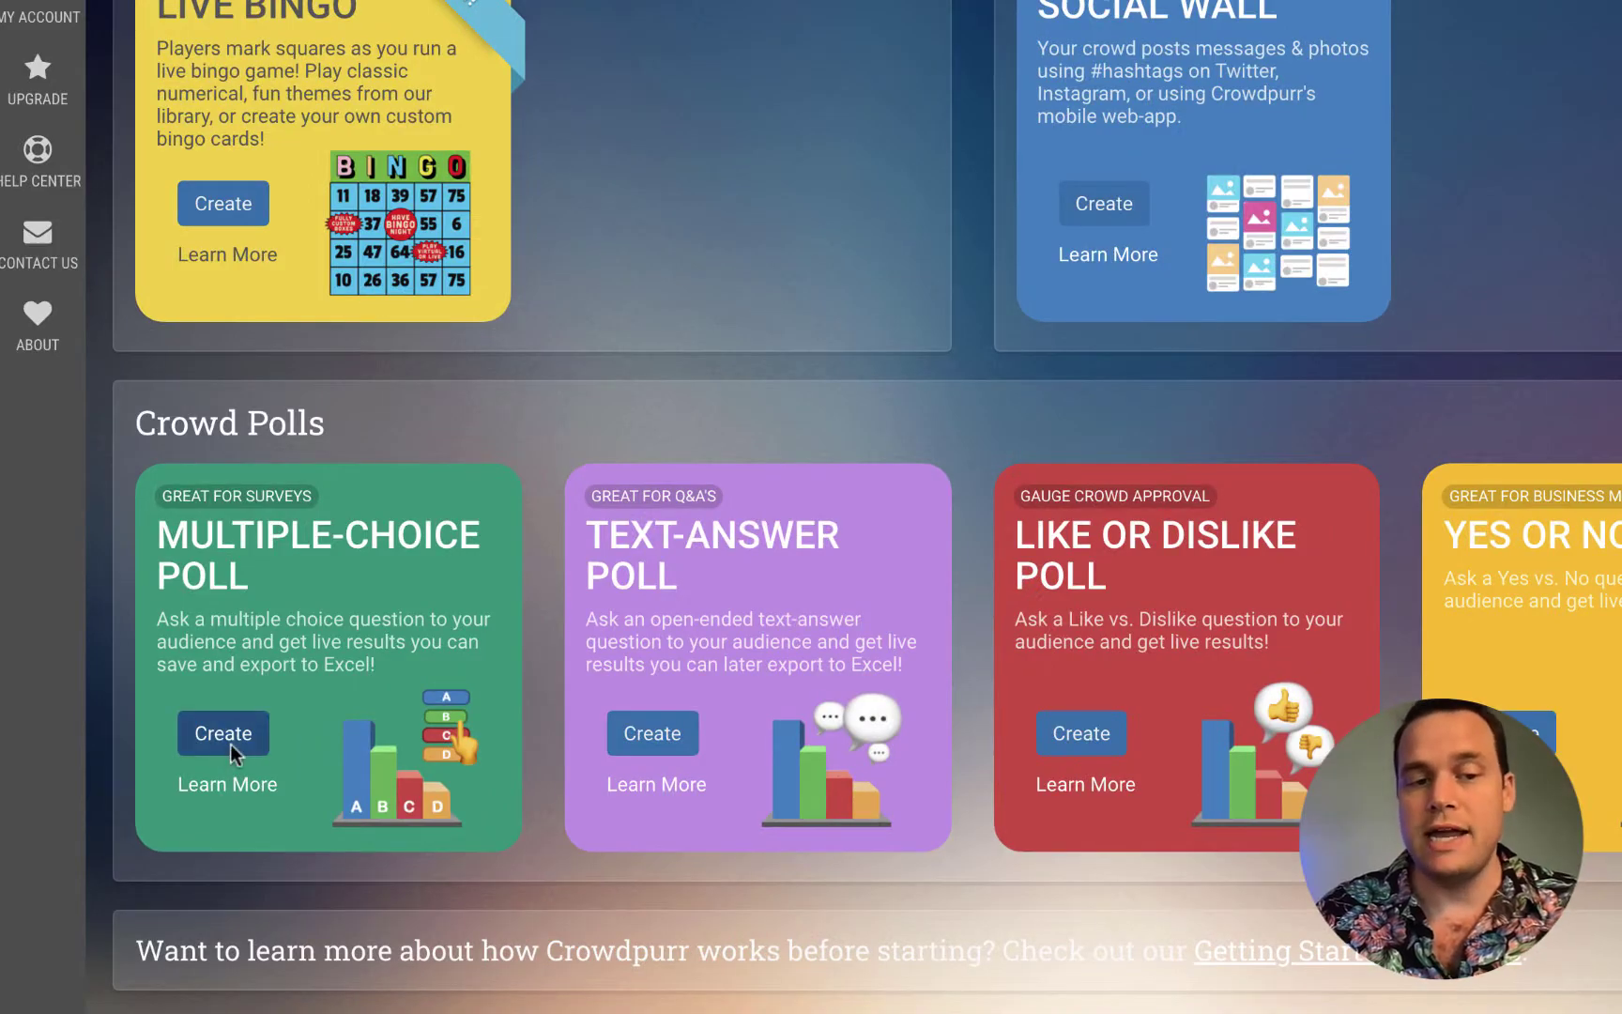
left_click(226, 737)
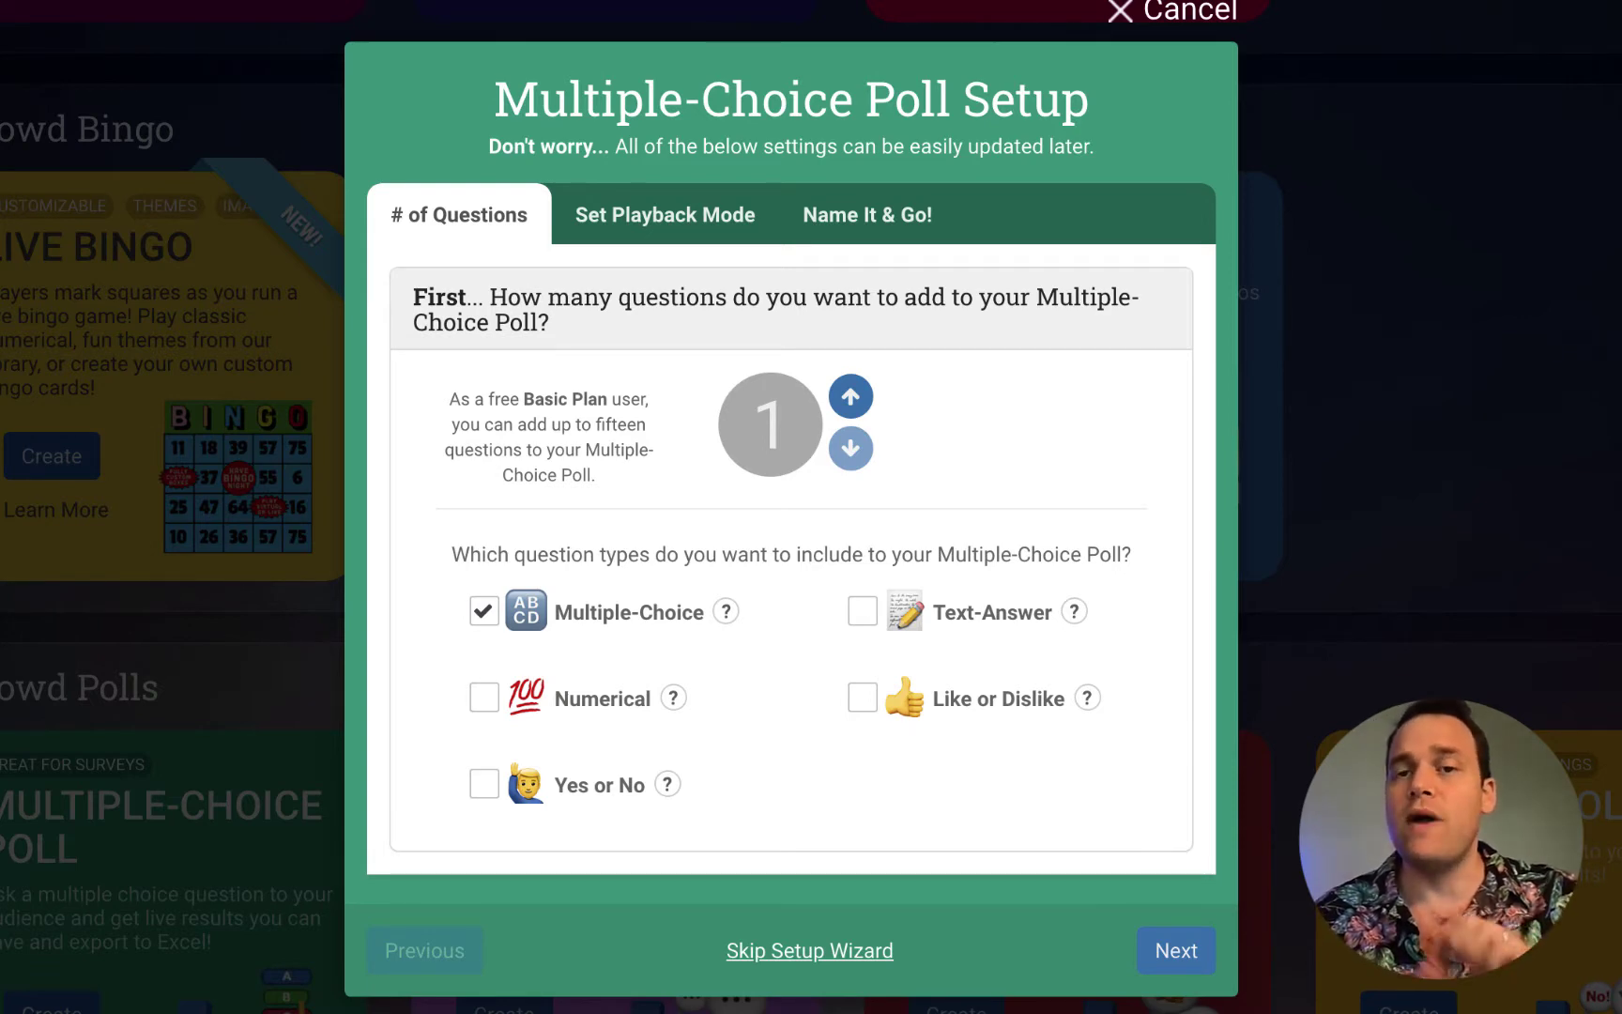
left_click(1242, 10)
scroll(1206, 149, "up", 6)
scroll(1206, 150, "down", 5)
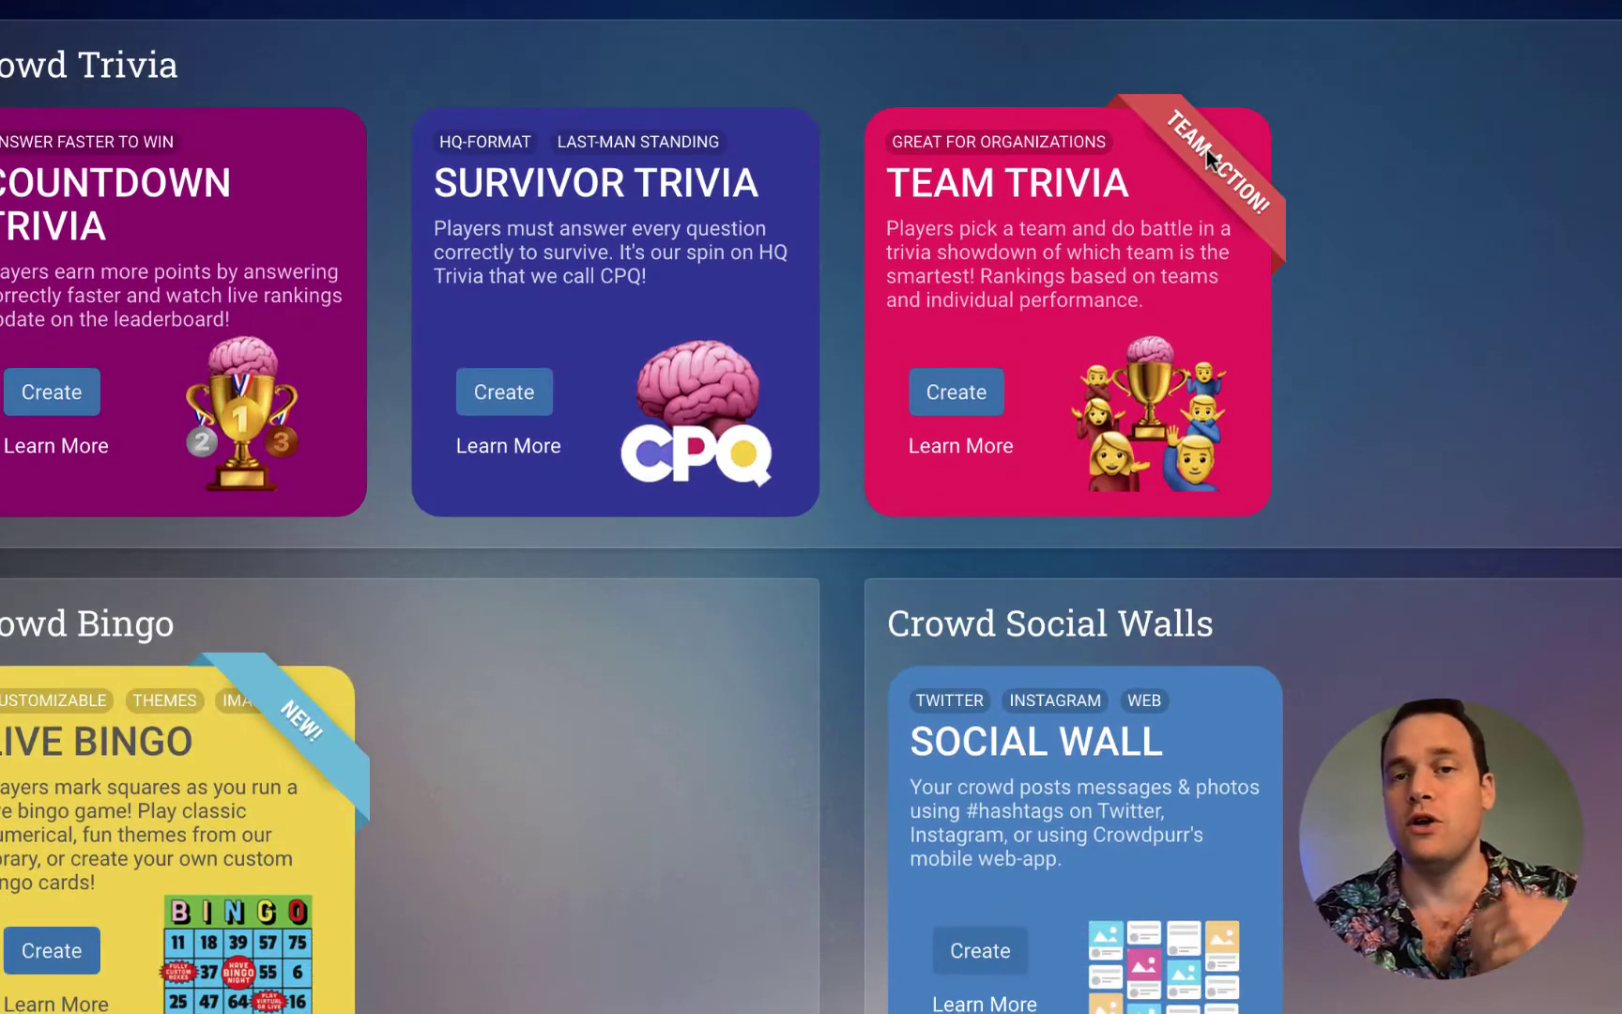
scroll(1206, 149, "down", 2)
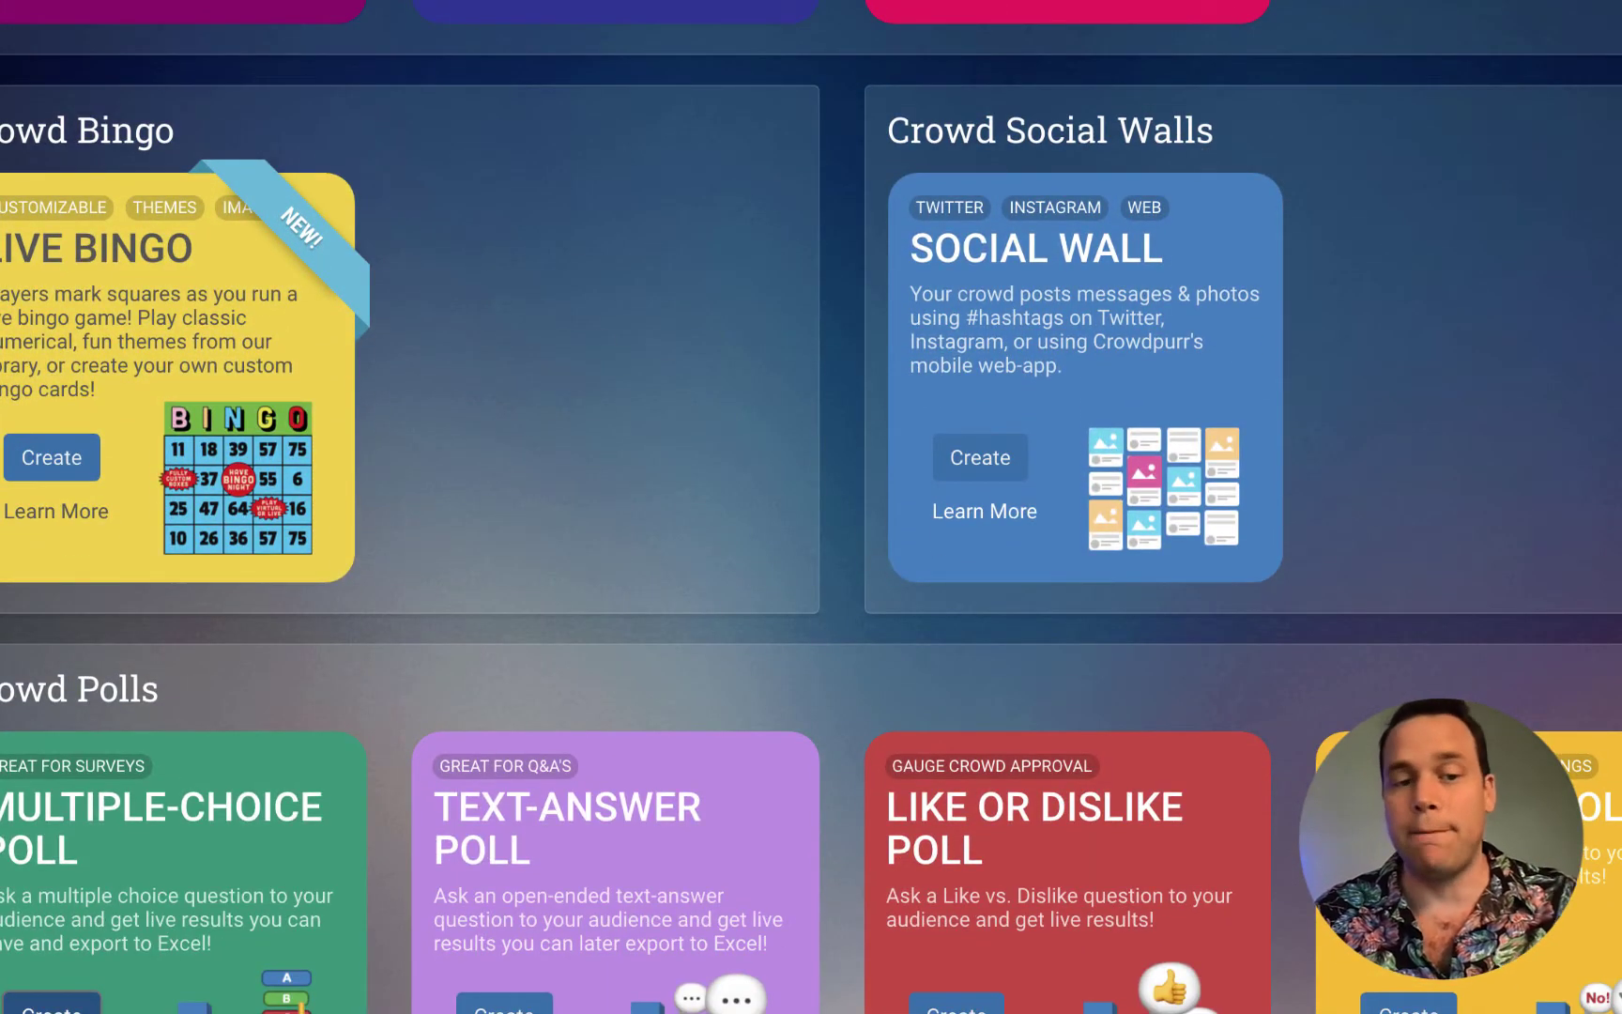
left_click(51, 1006)
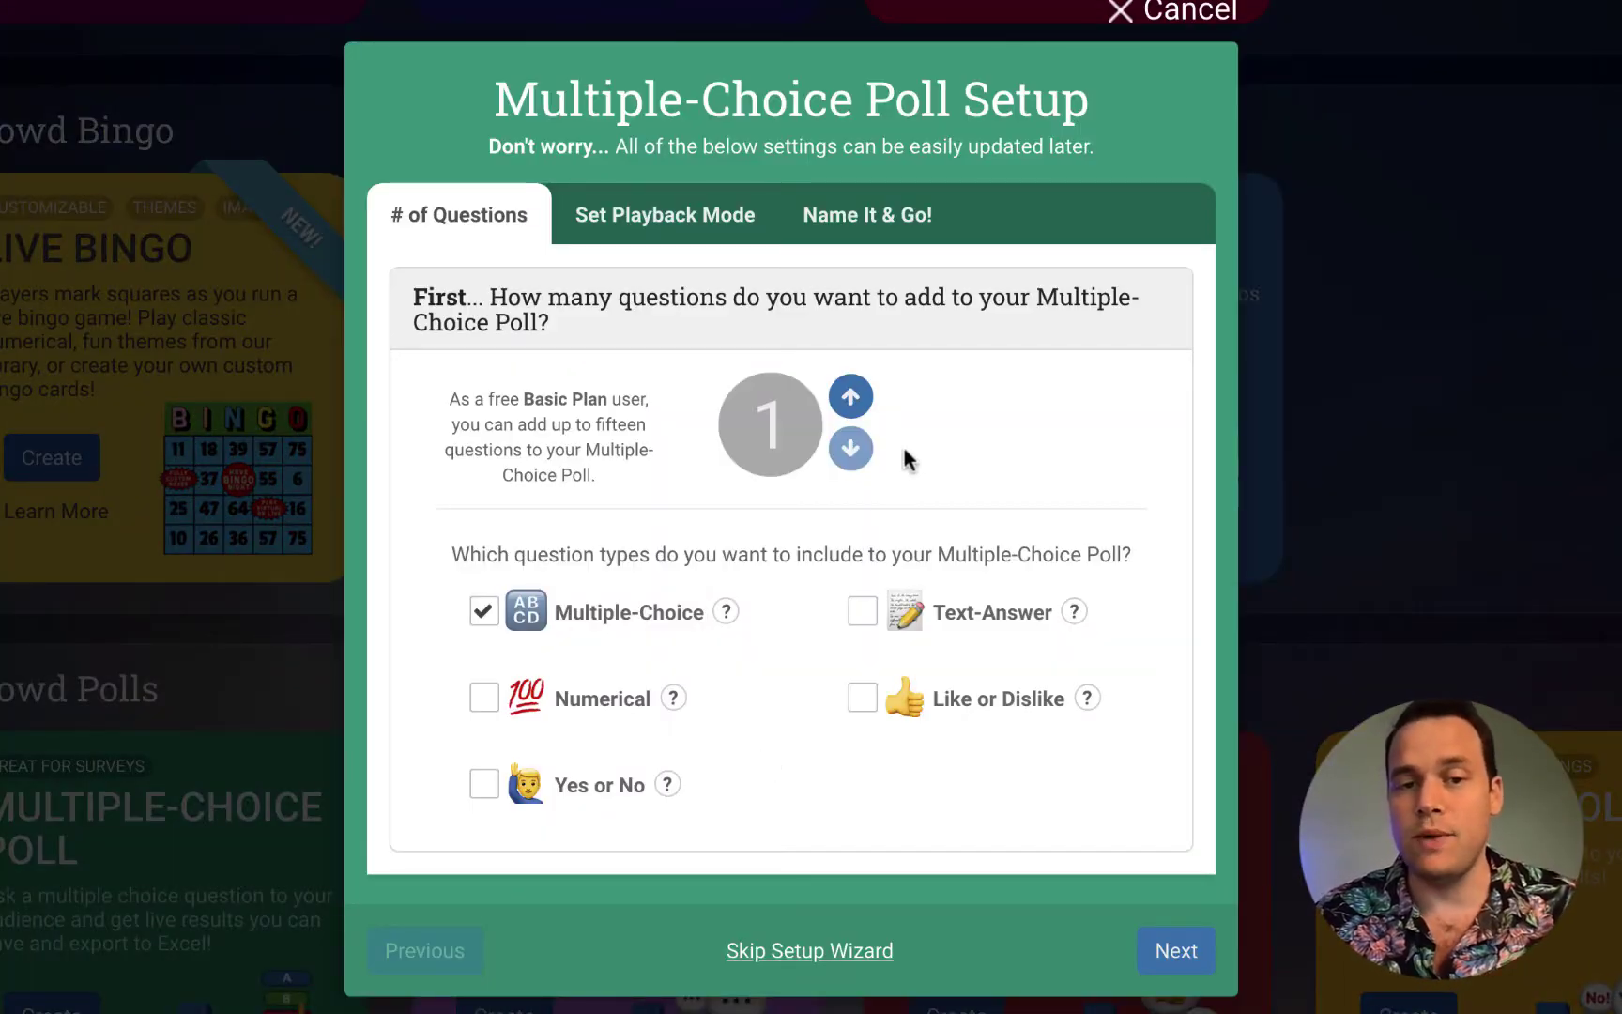
- Set 3 questions with Text-Answer allowed and create 'Multiple-Choice Poll 1' in Host Controlled Mode
left_click(850, 398)
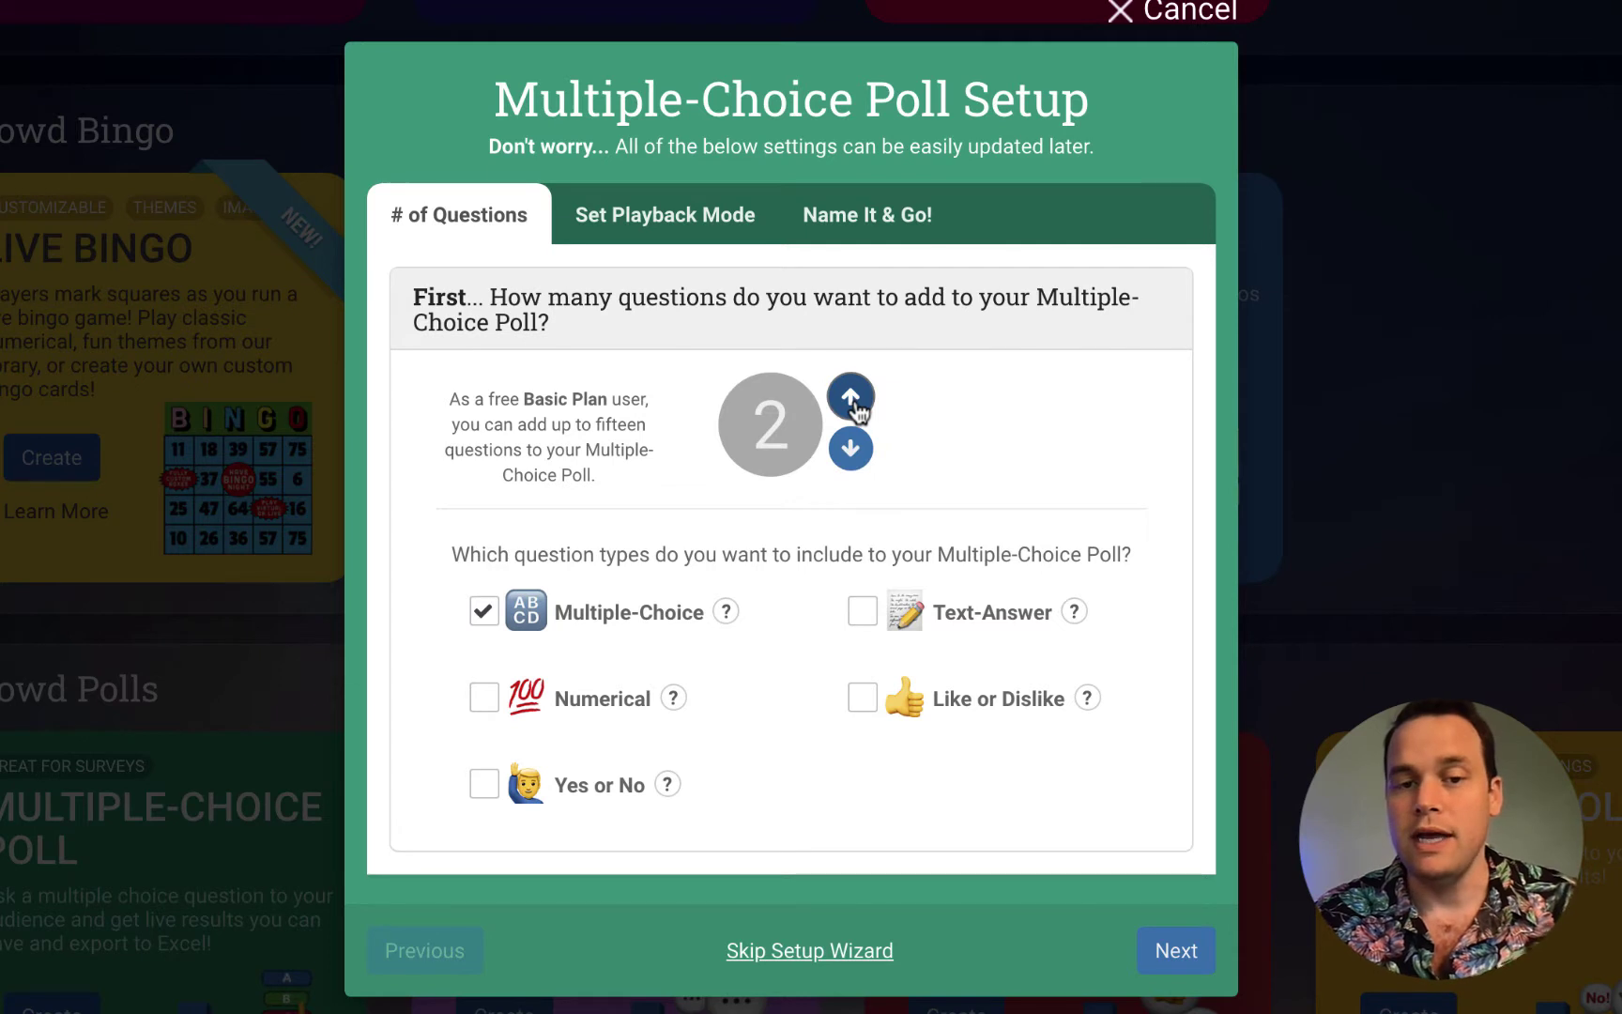
left_click(850, 398)
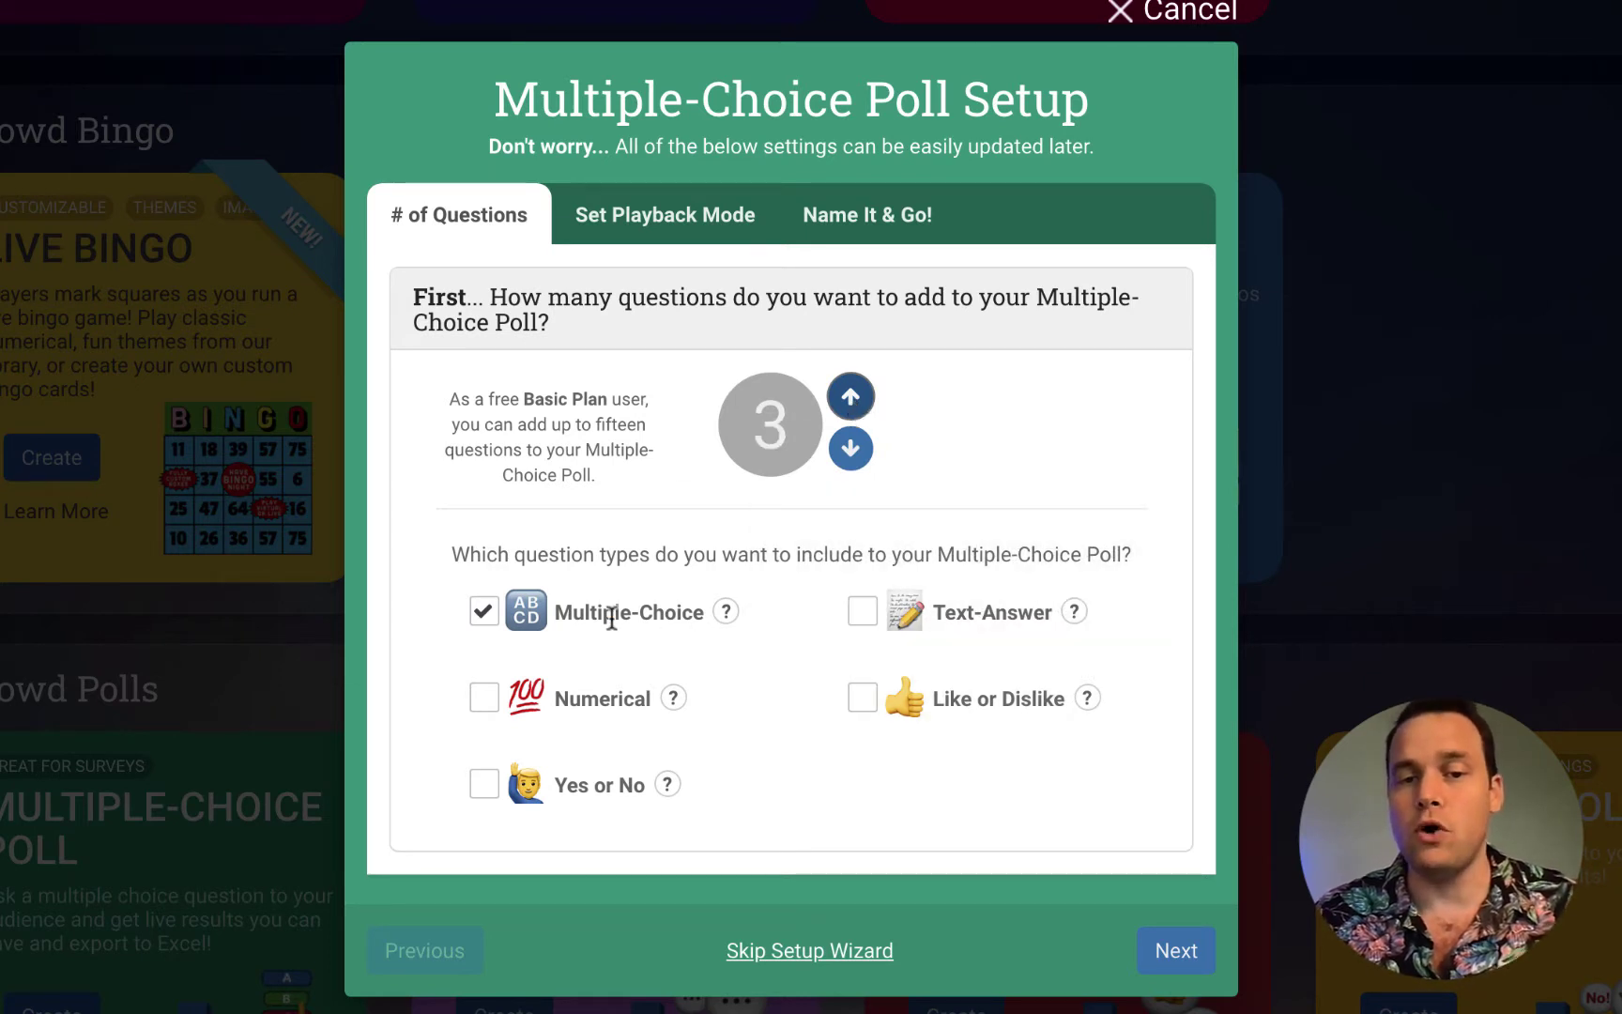
left_click(863, 615)
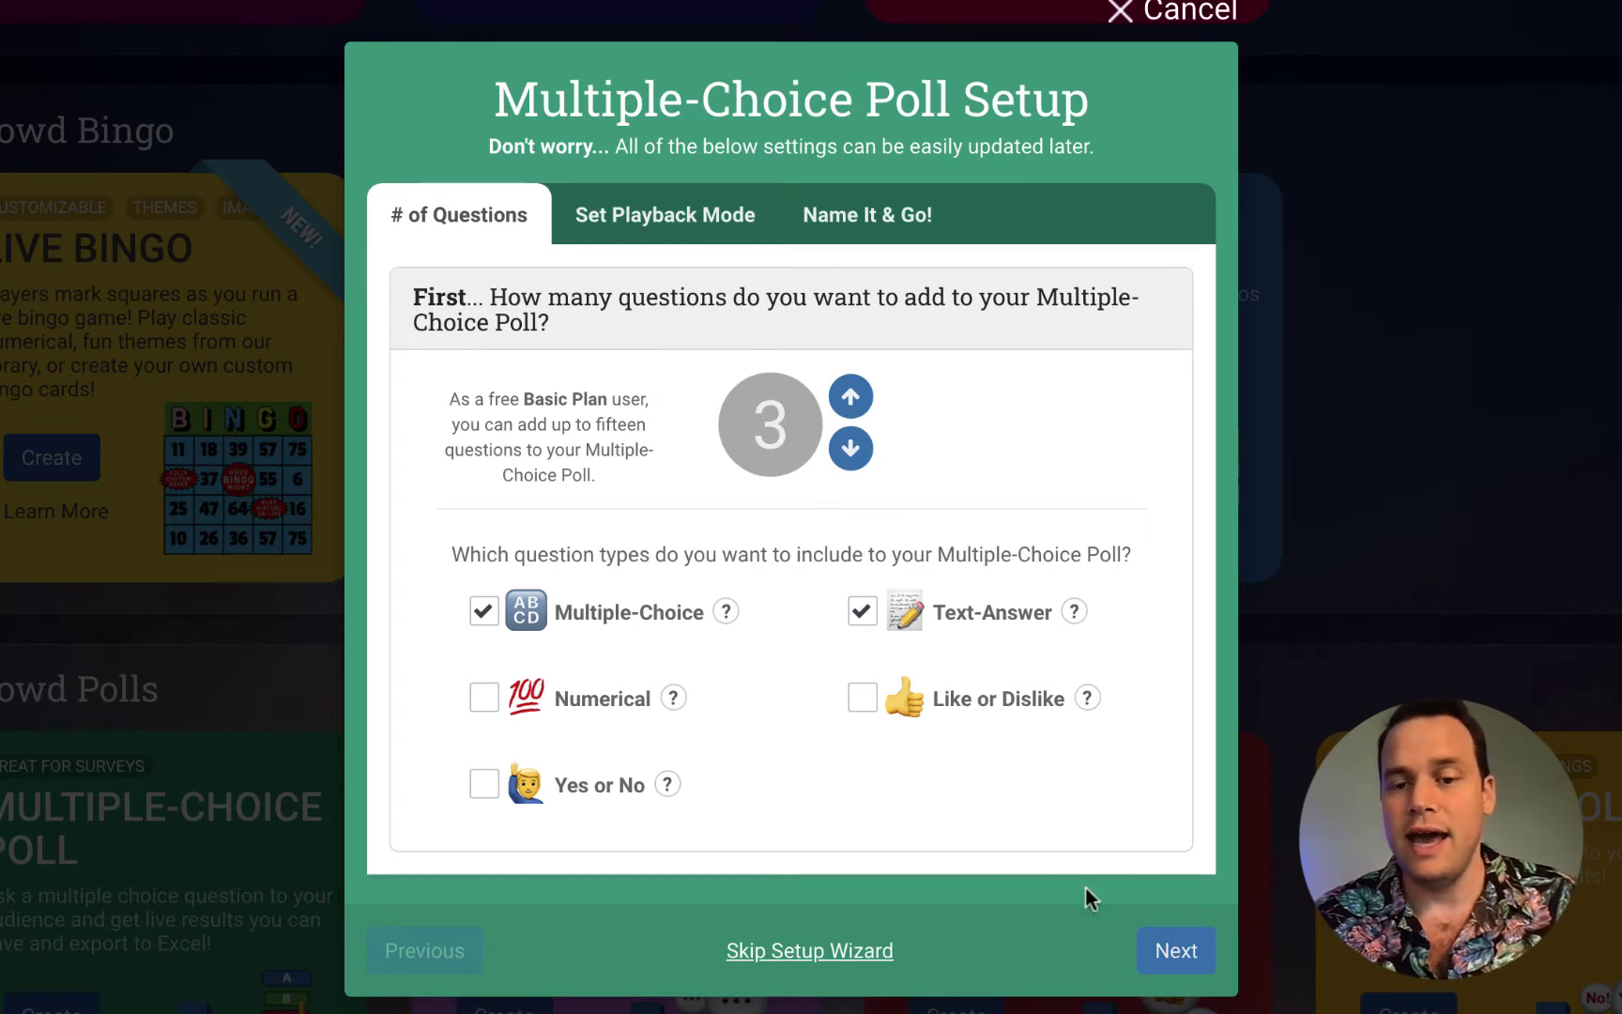
left_click(1167, 948)
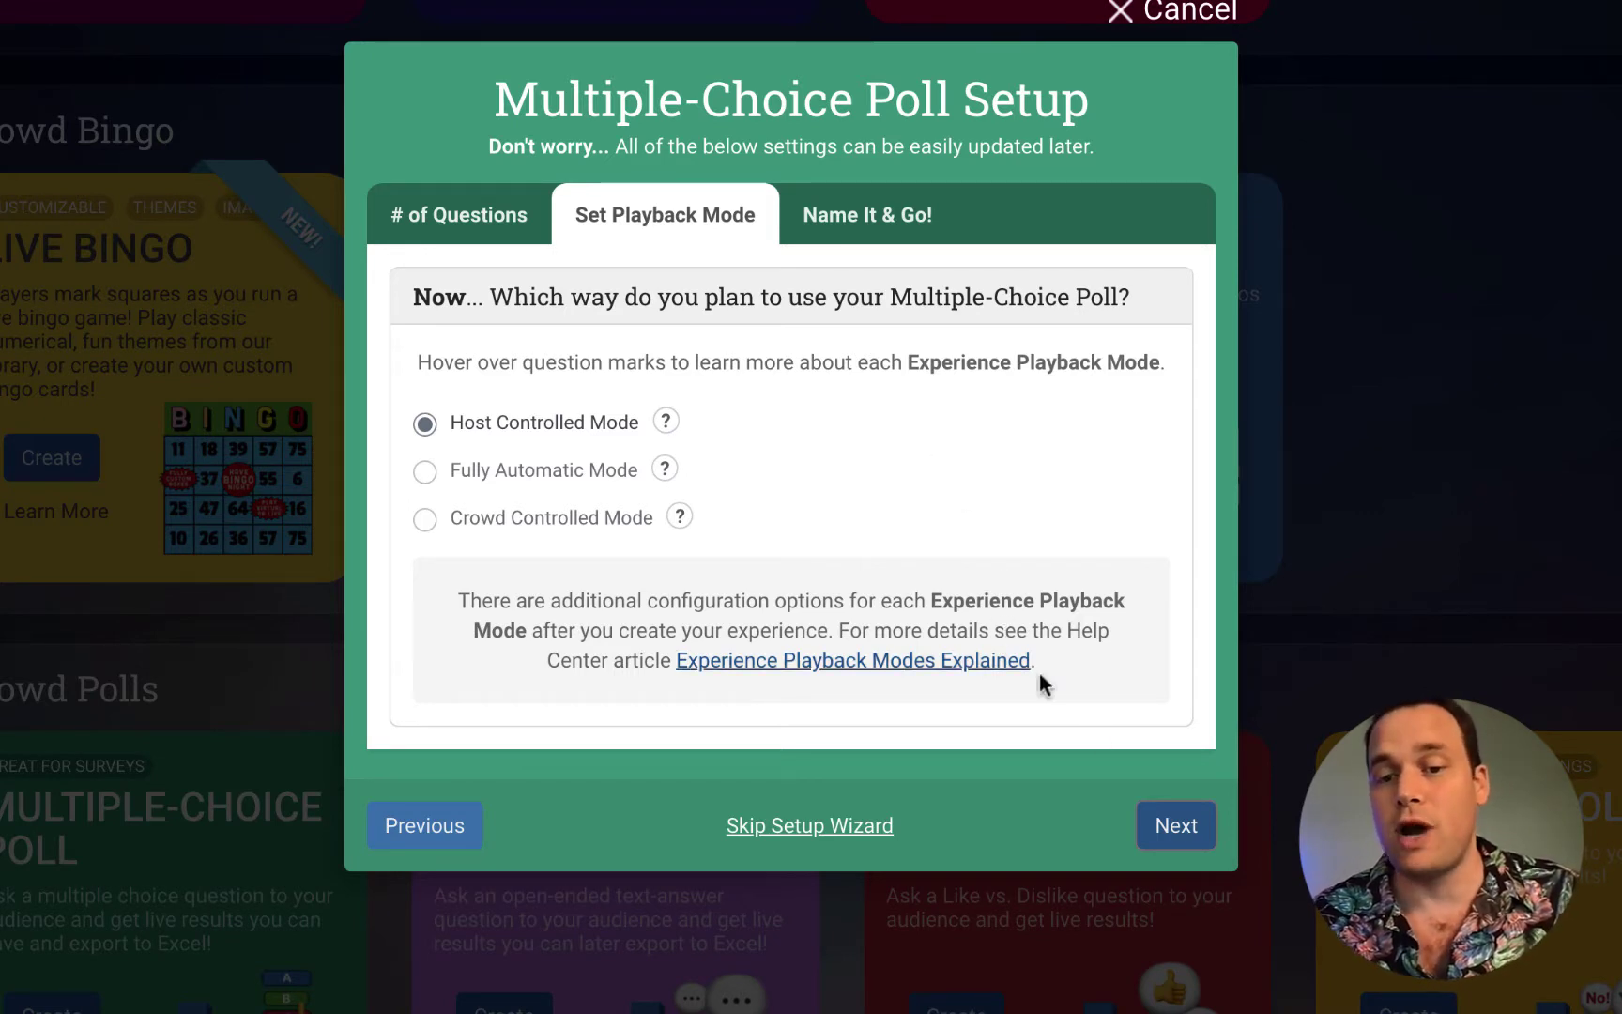
left_click(1173, 822)
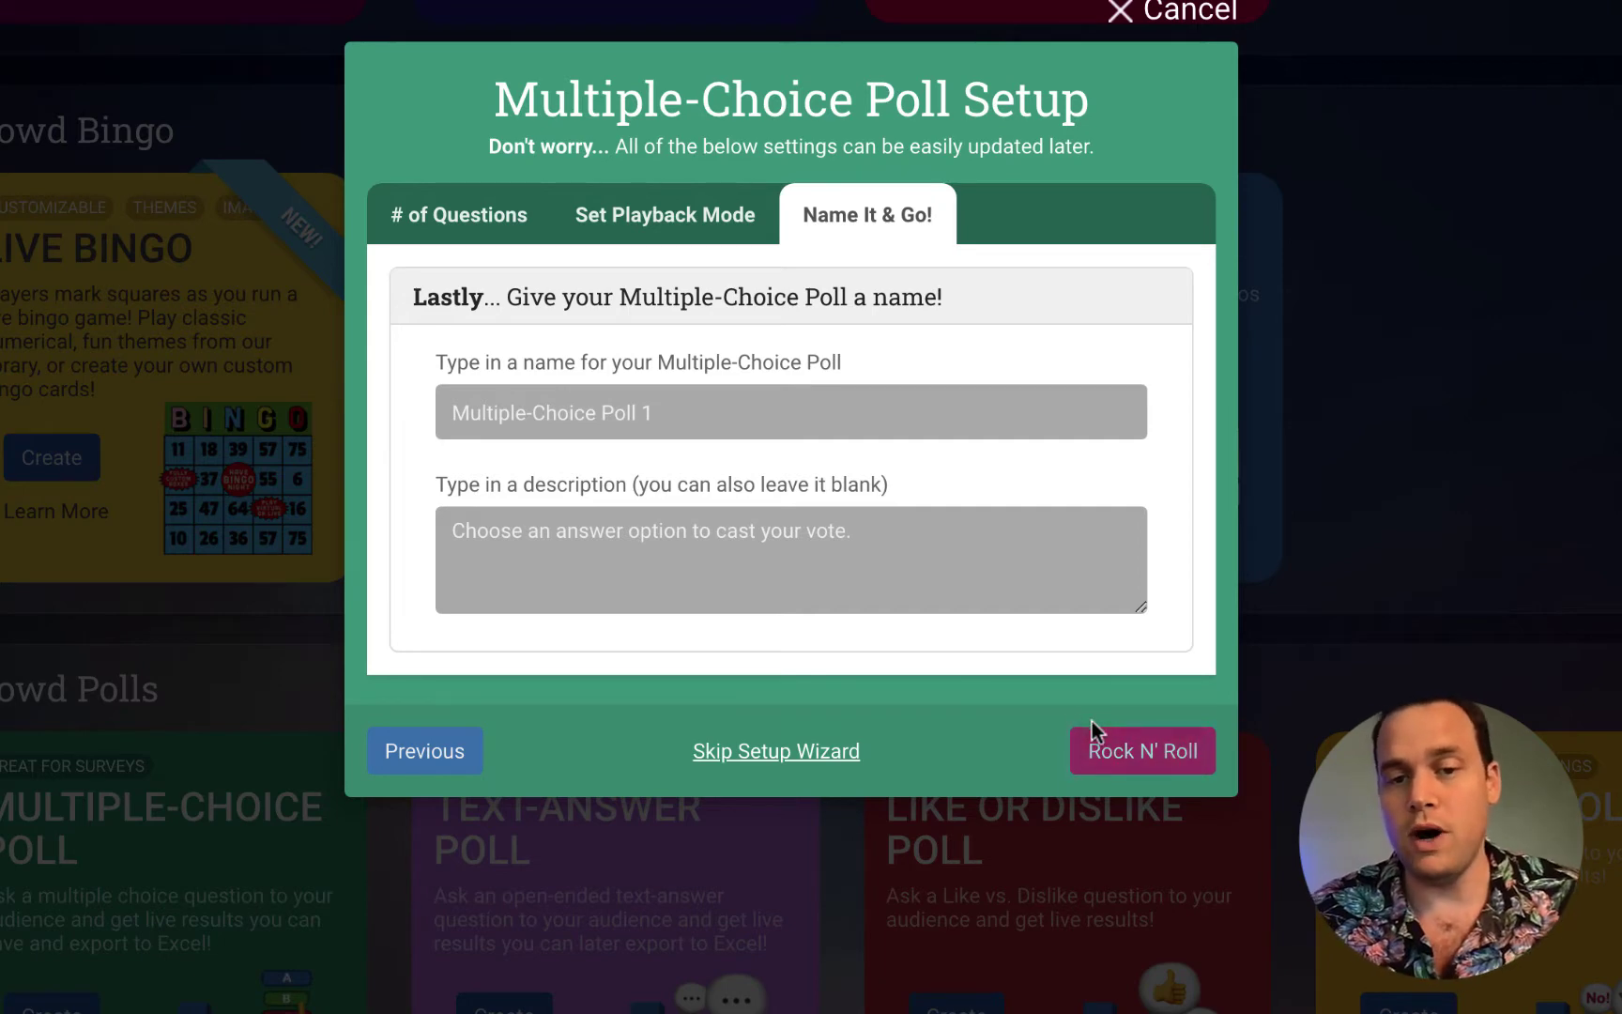
left_click(1132, 752)
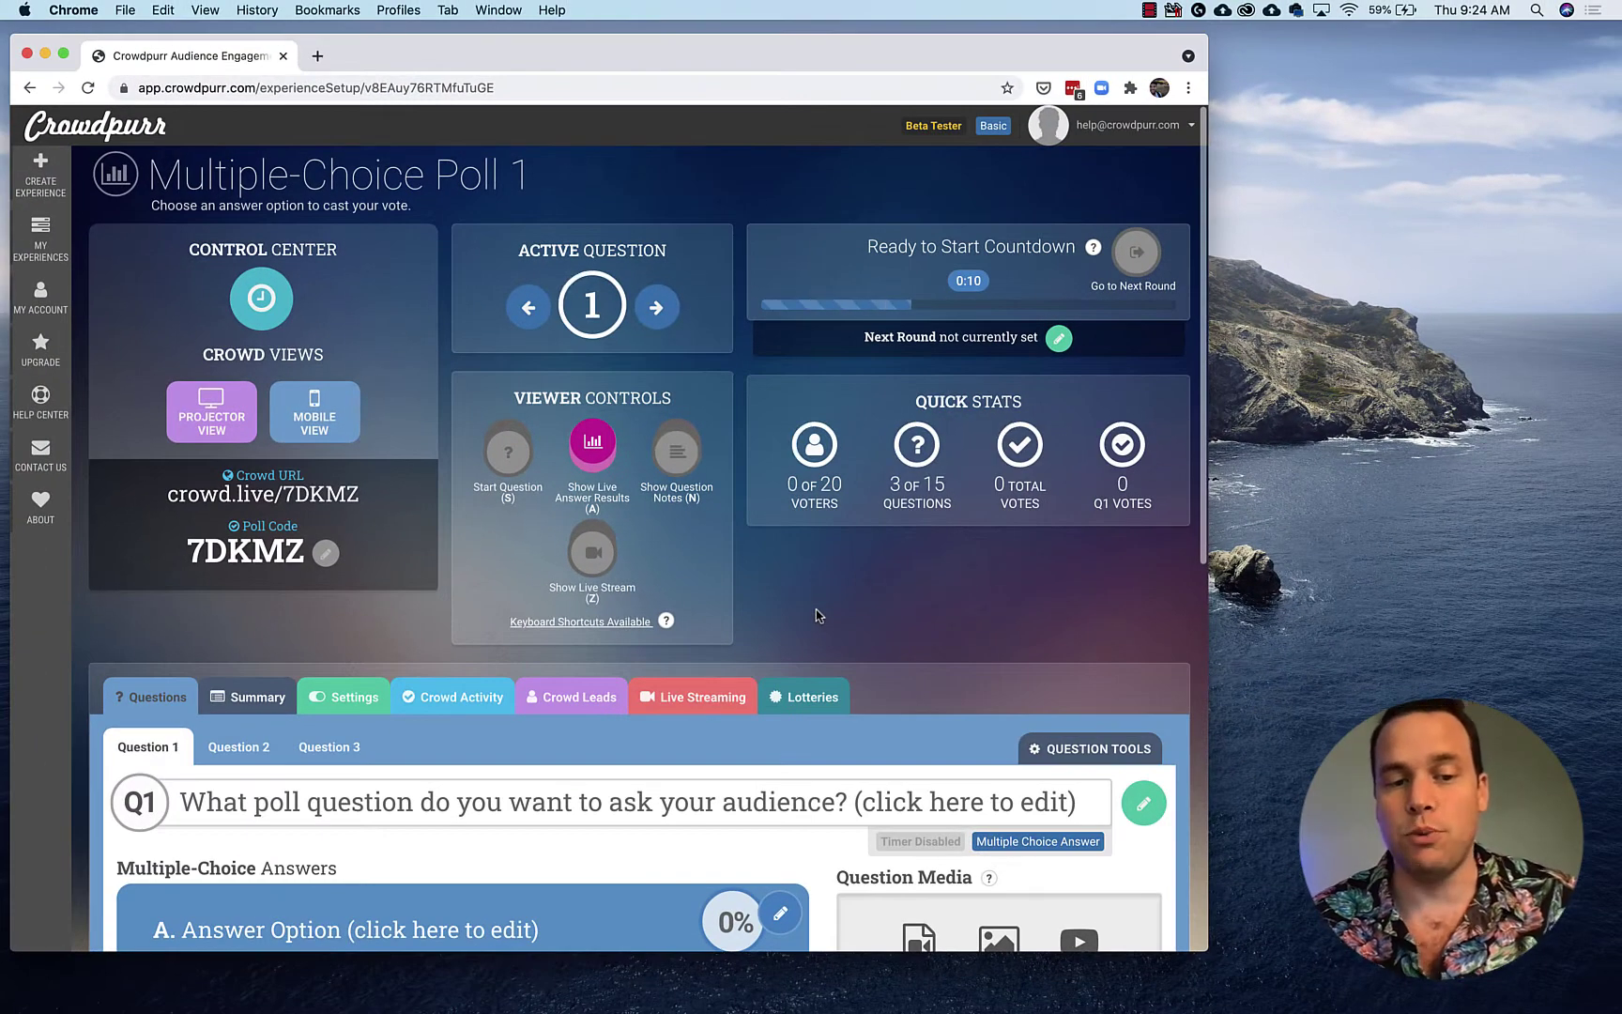
- Reword Question 1 as 'What employee benefit is most important to you for next year?'
scroll(873, 642, "down", 3)
scroll(817, 615, "down", 3)
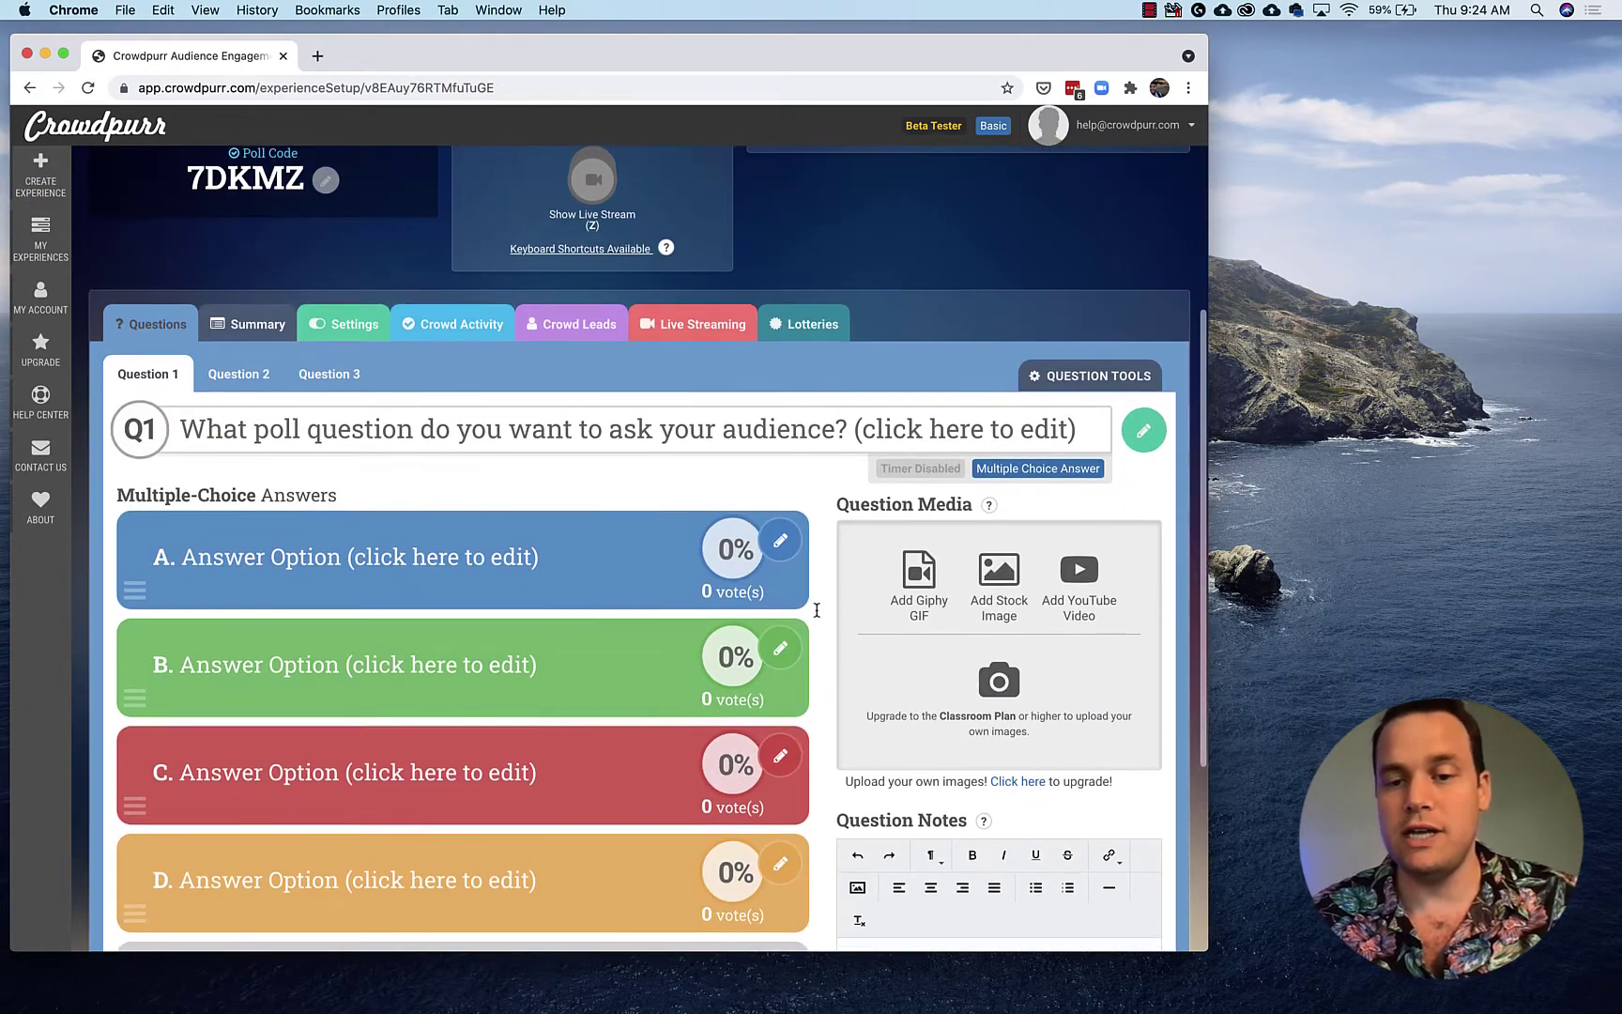
scroll(815, 615, "down", 1)
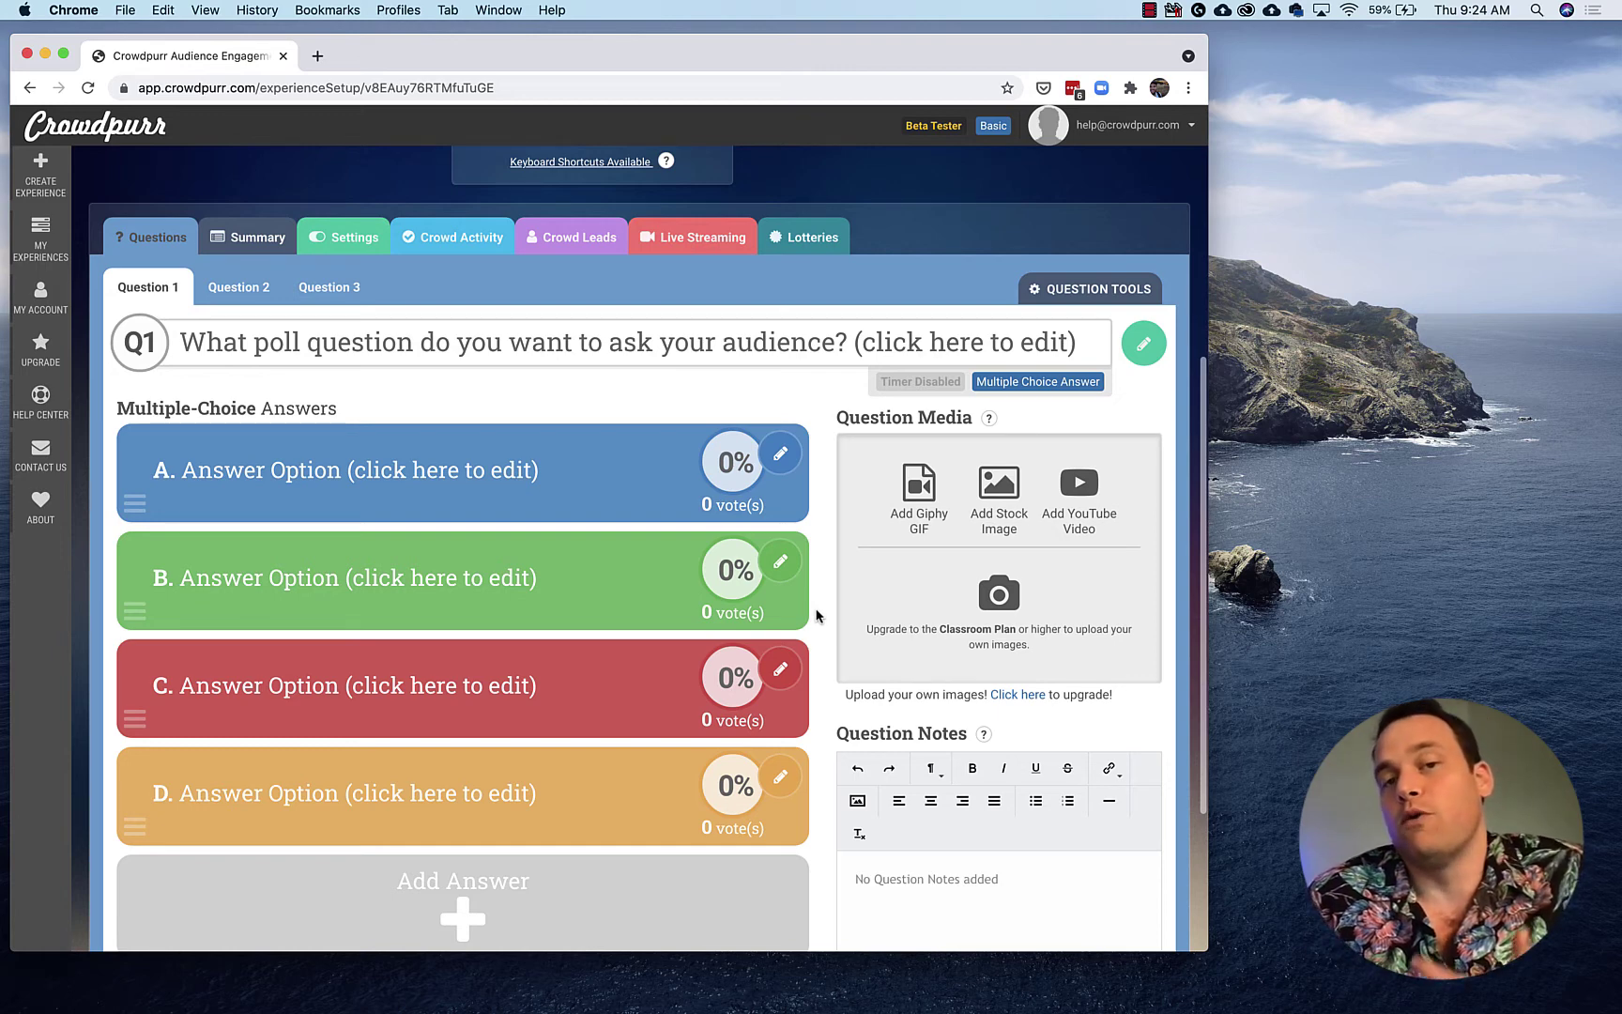
left_click(544, 346)
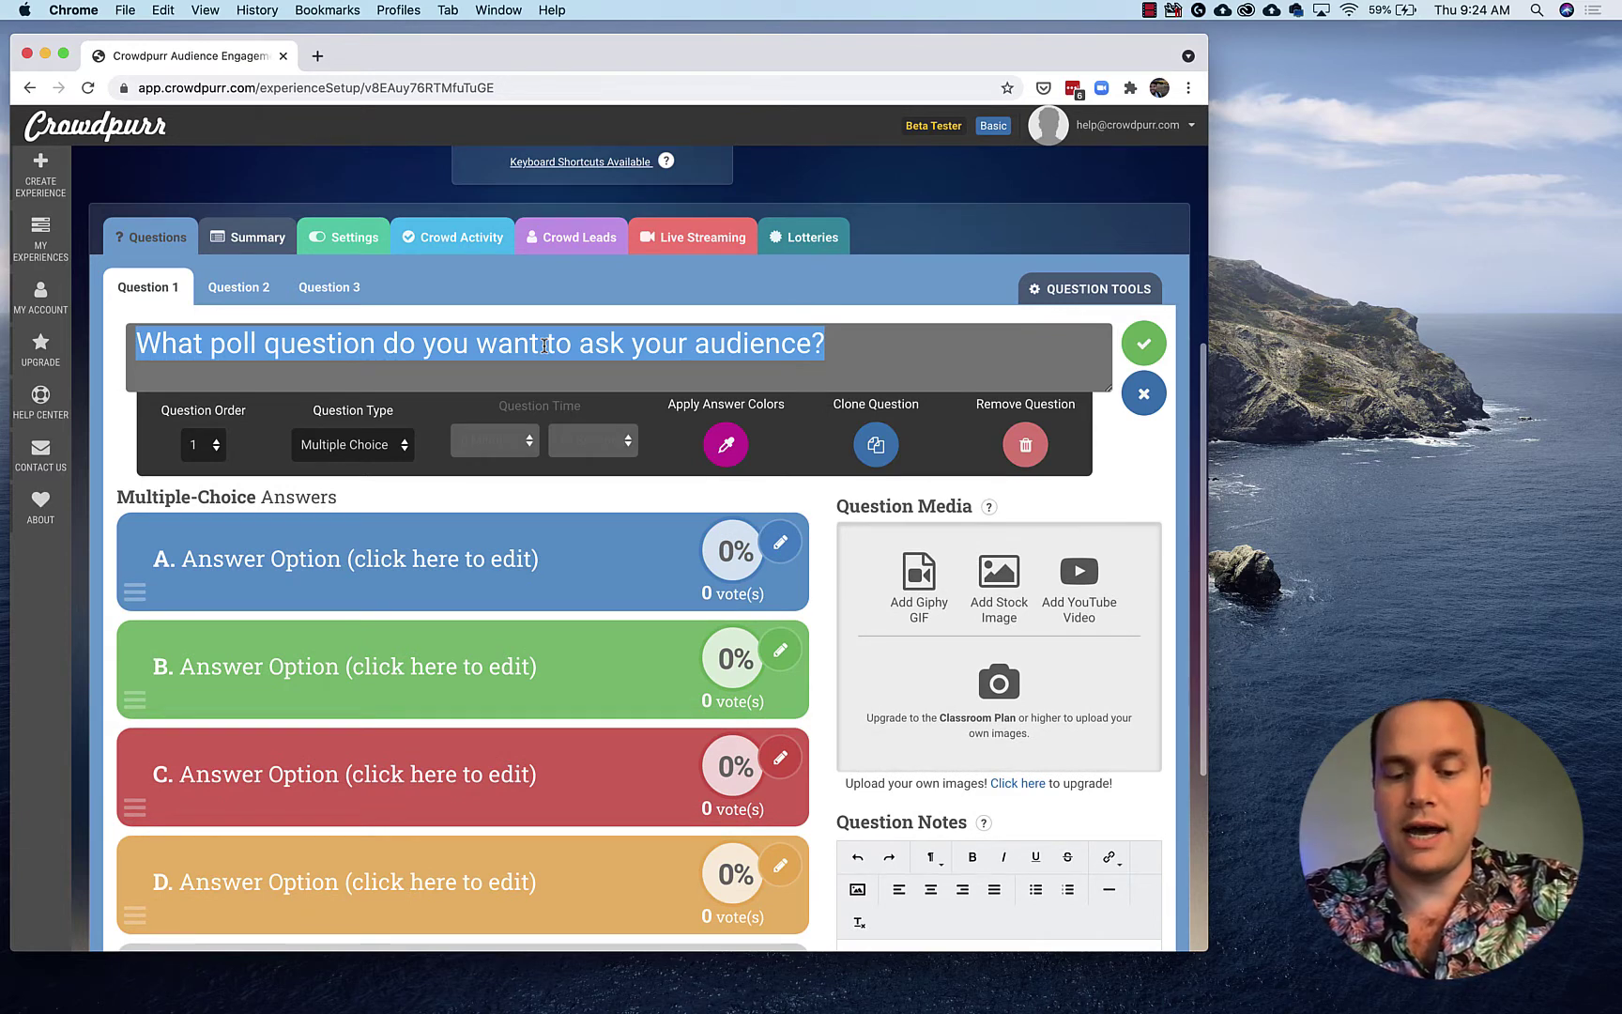
type("What employee befi")
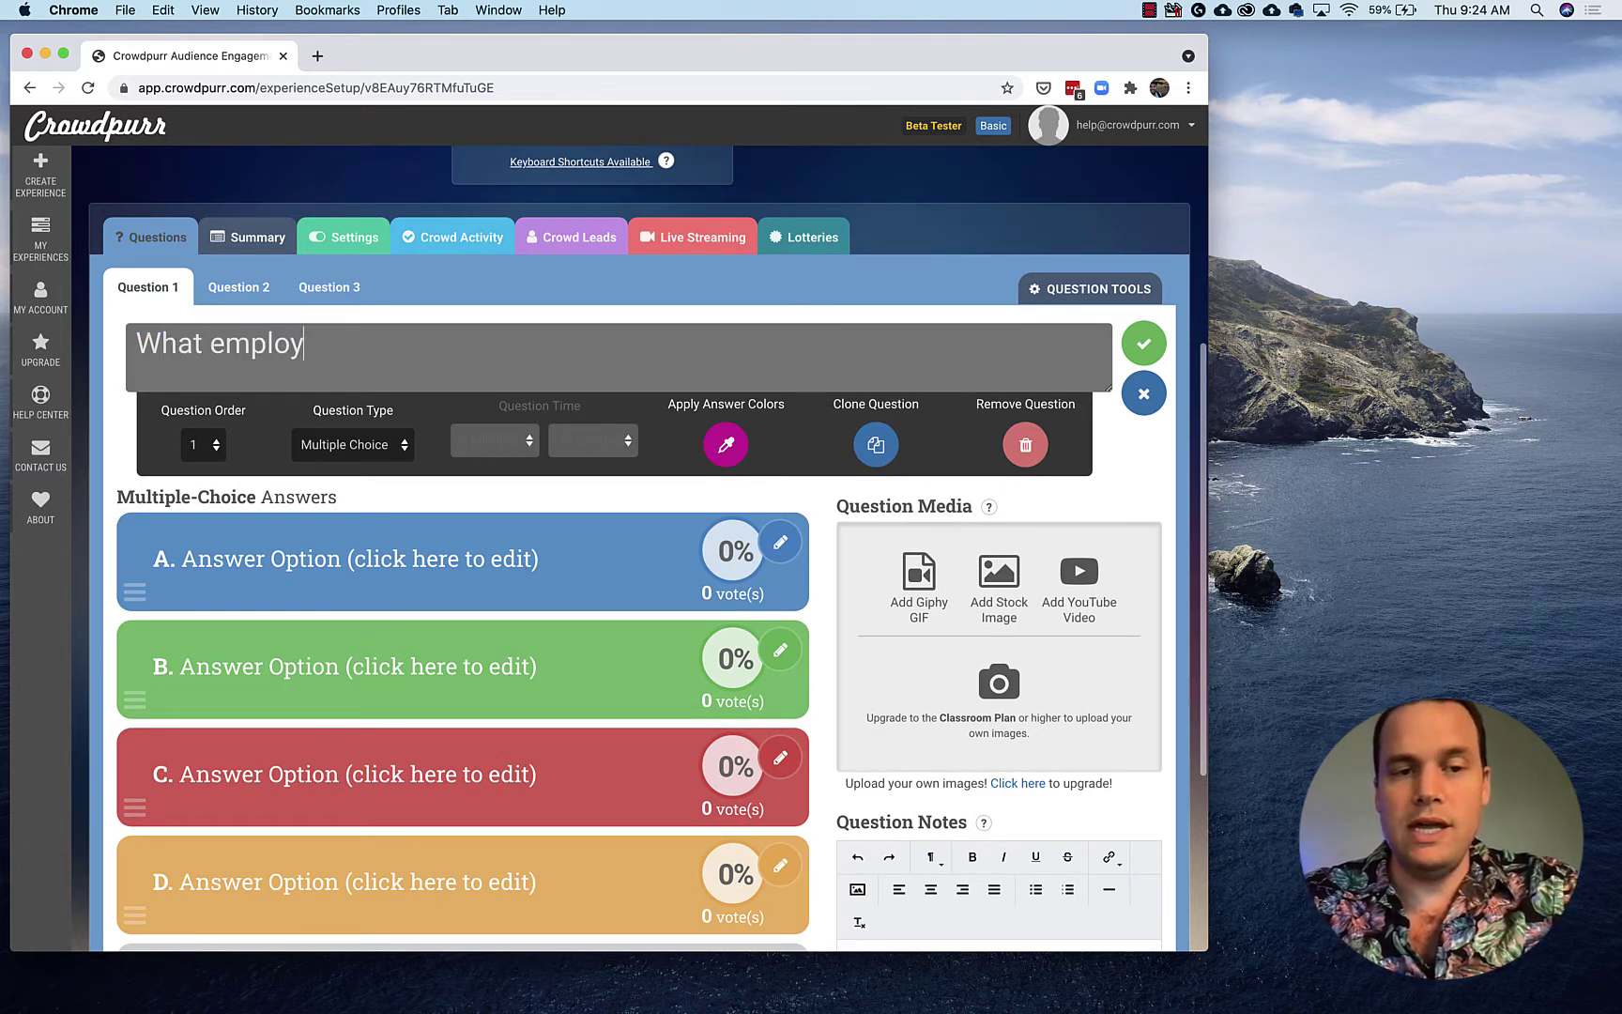
key("BackSpace")
key("BackSpace")
type("neif")
key("BackSpace")
key("BackSpace")
type("fit is most important to you for next year?")
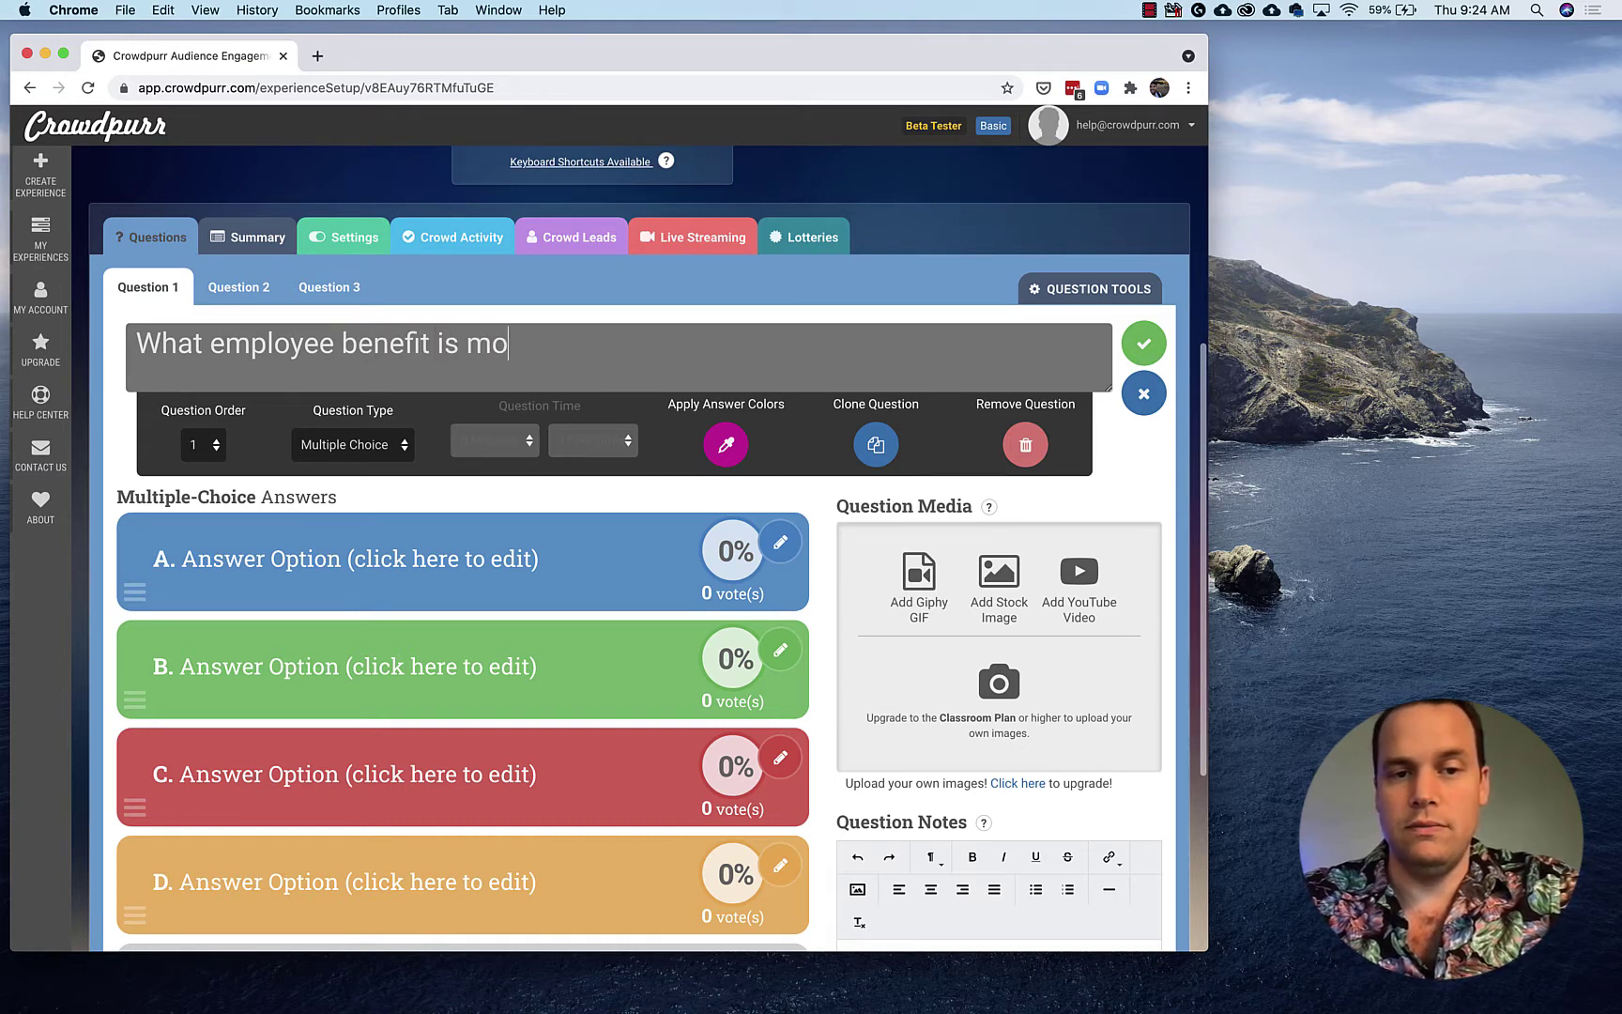
key("Return")
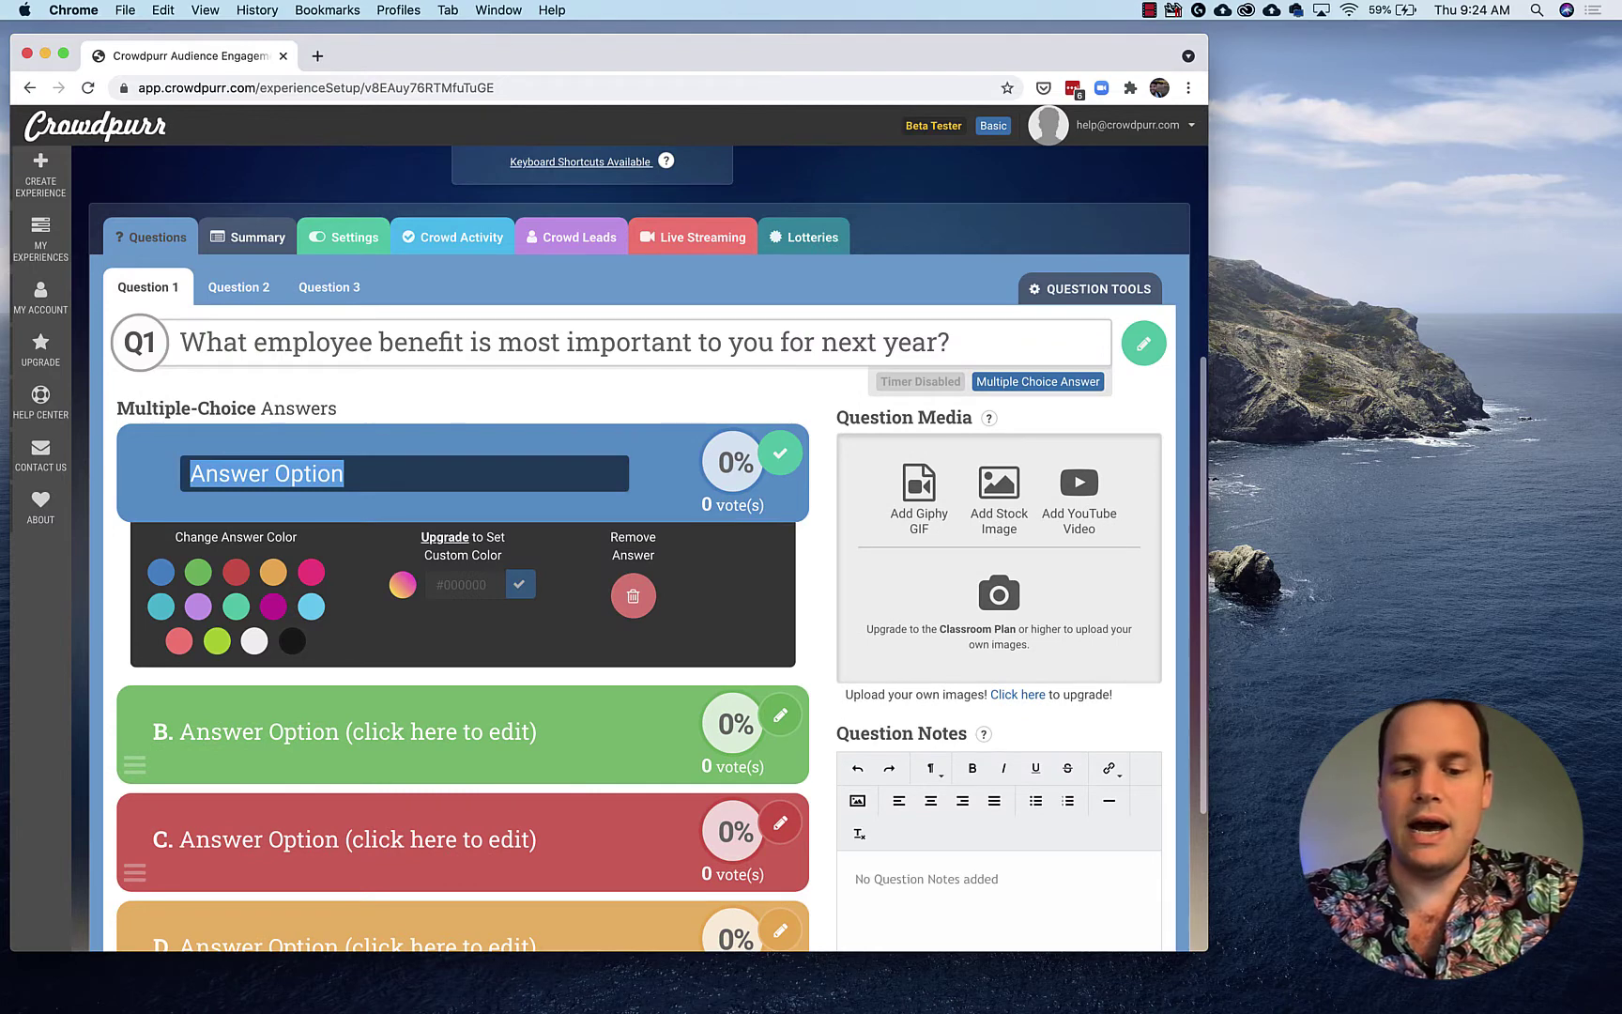
- Enter Question 1's answers: 401K Options, Pay Raises, More Vacation, Better Office
type("401K Options")
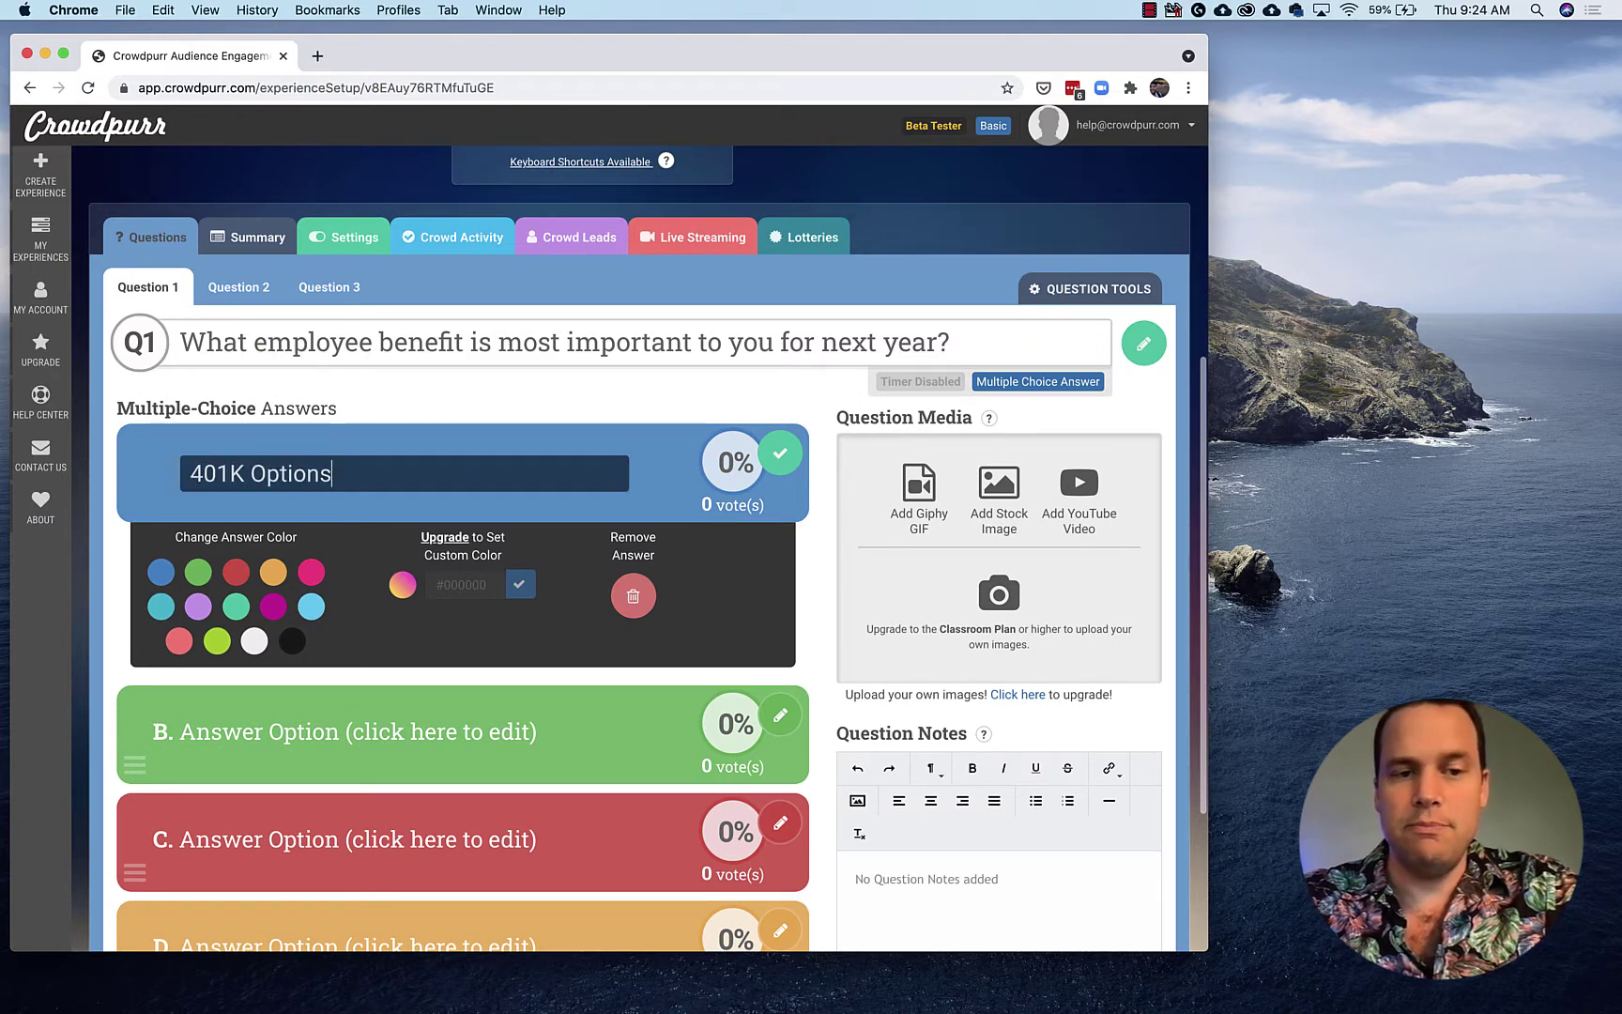
key("Return")
type("Pay Raises")
key("Return")
type("More F")
key("BackSpace")
type("Vacation")
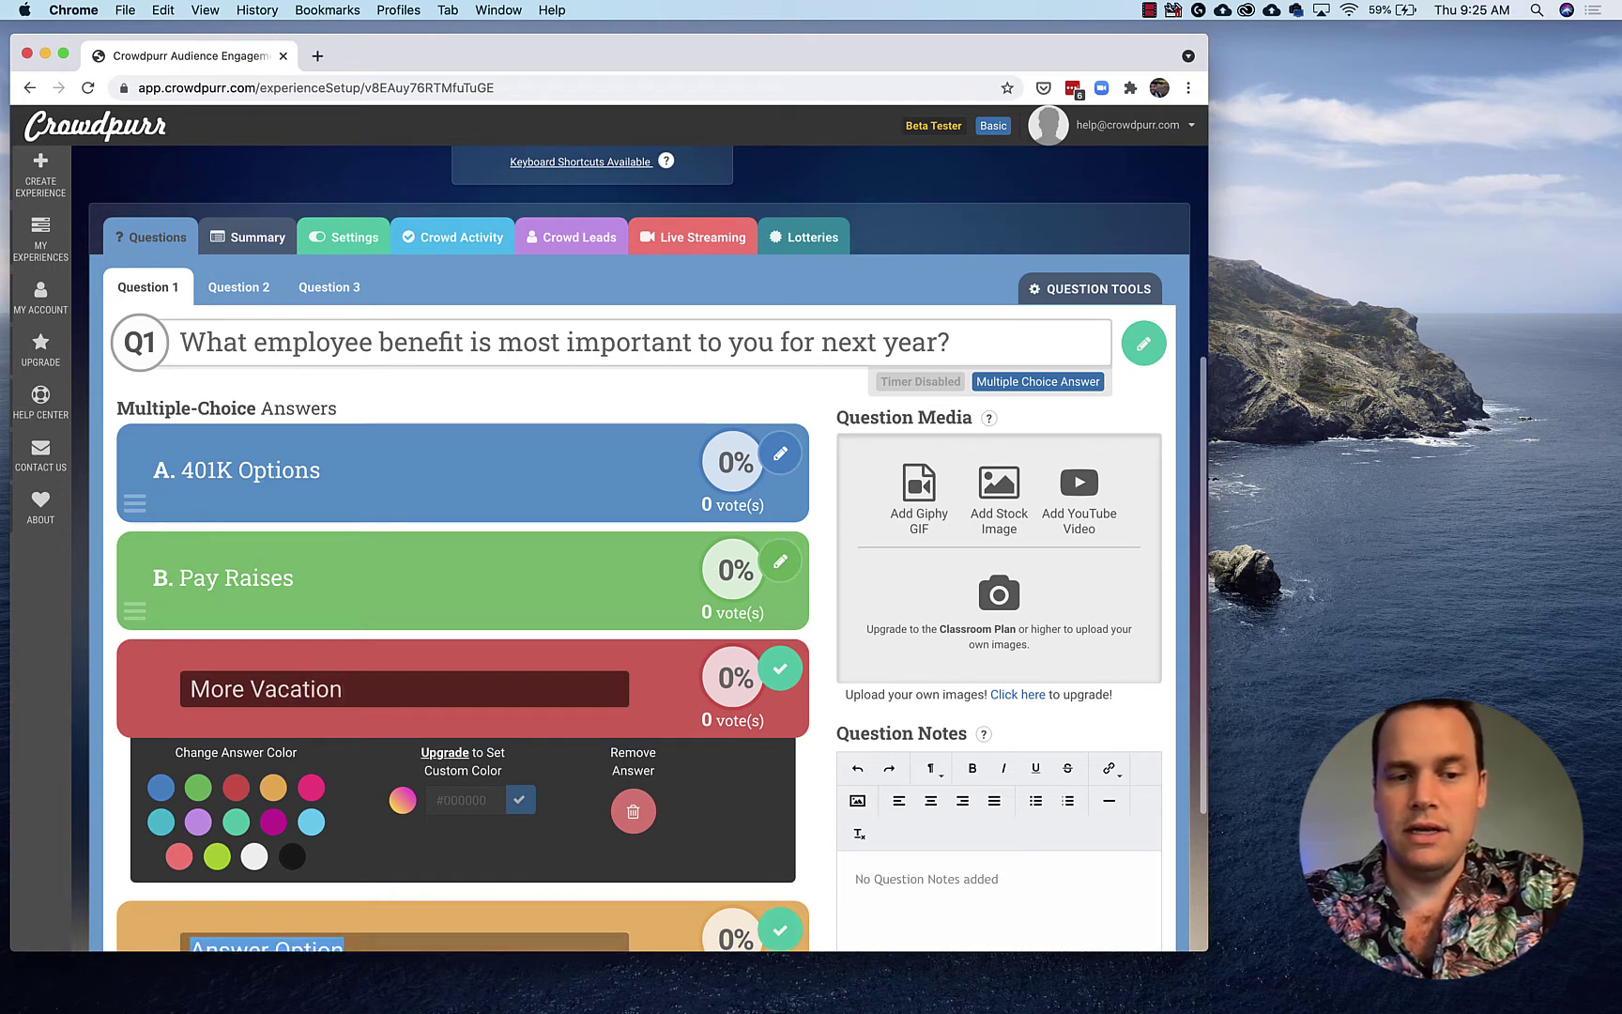
key("Return")
type("Better Offie")
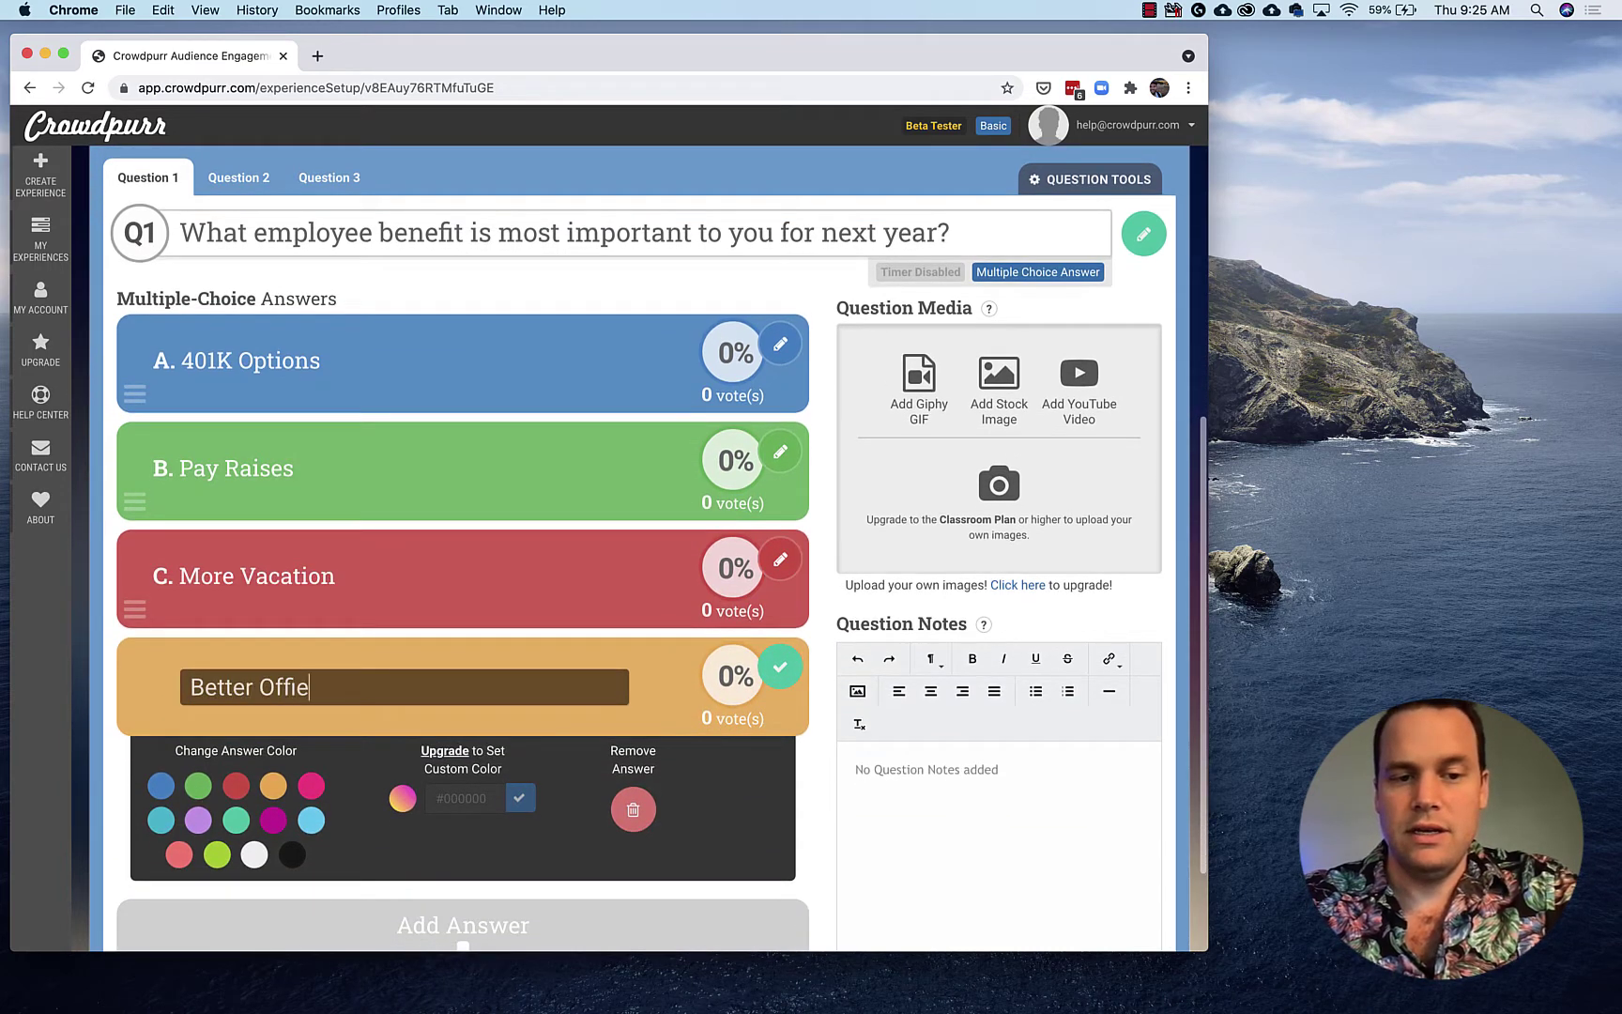
type("e")
key("Return")
- Look over Questions 2 and 3, then return to Question 1 at the page top
scroll(554, 303, "up", 3)
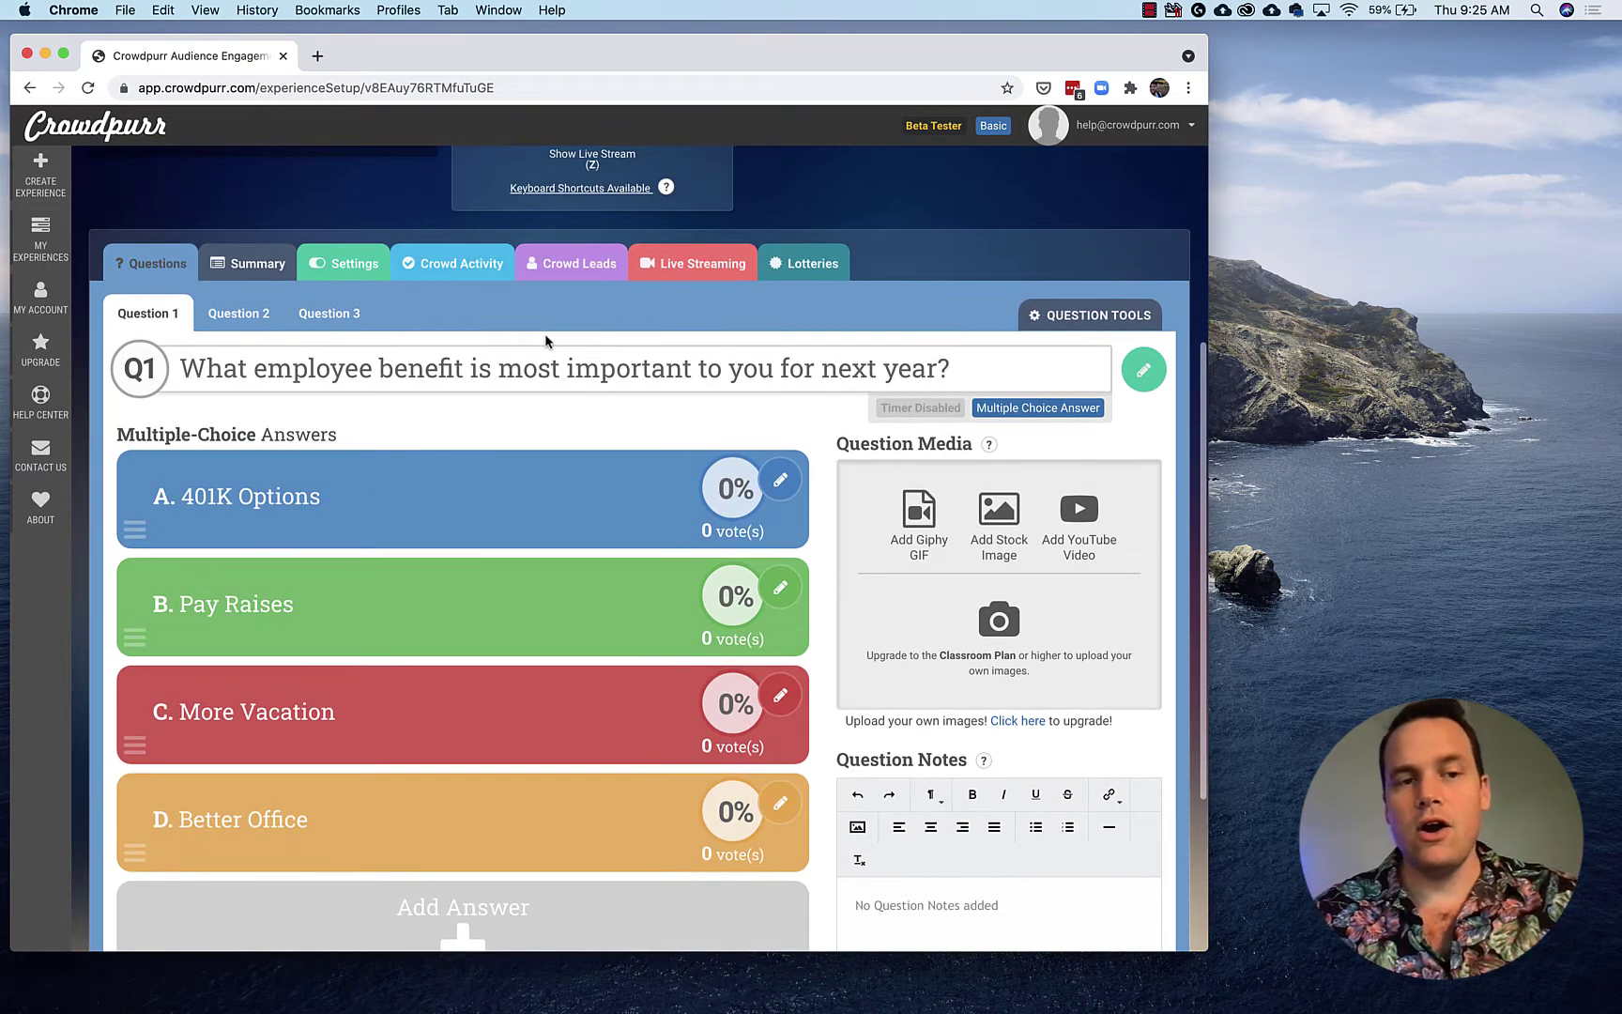
scroll(555, 303, "up", 3)
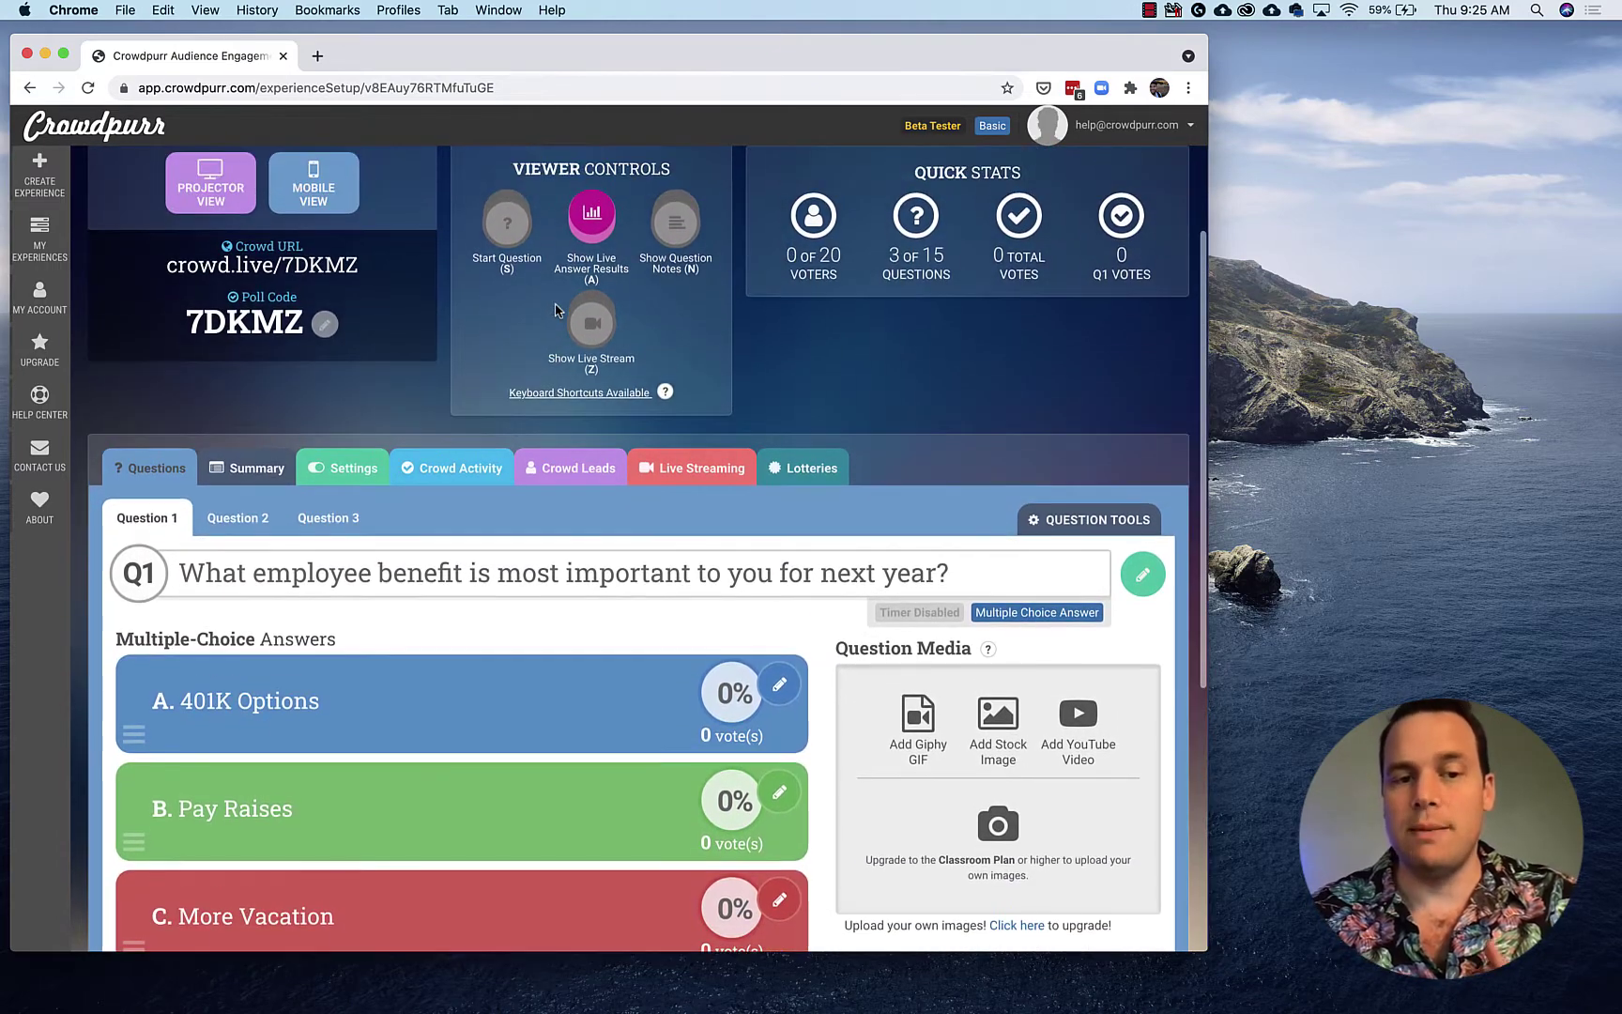
scroll(555, 310, "down", 1)
left_click(236, 496)
left_click(319, 498)
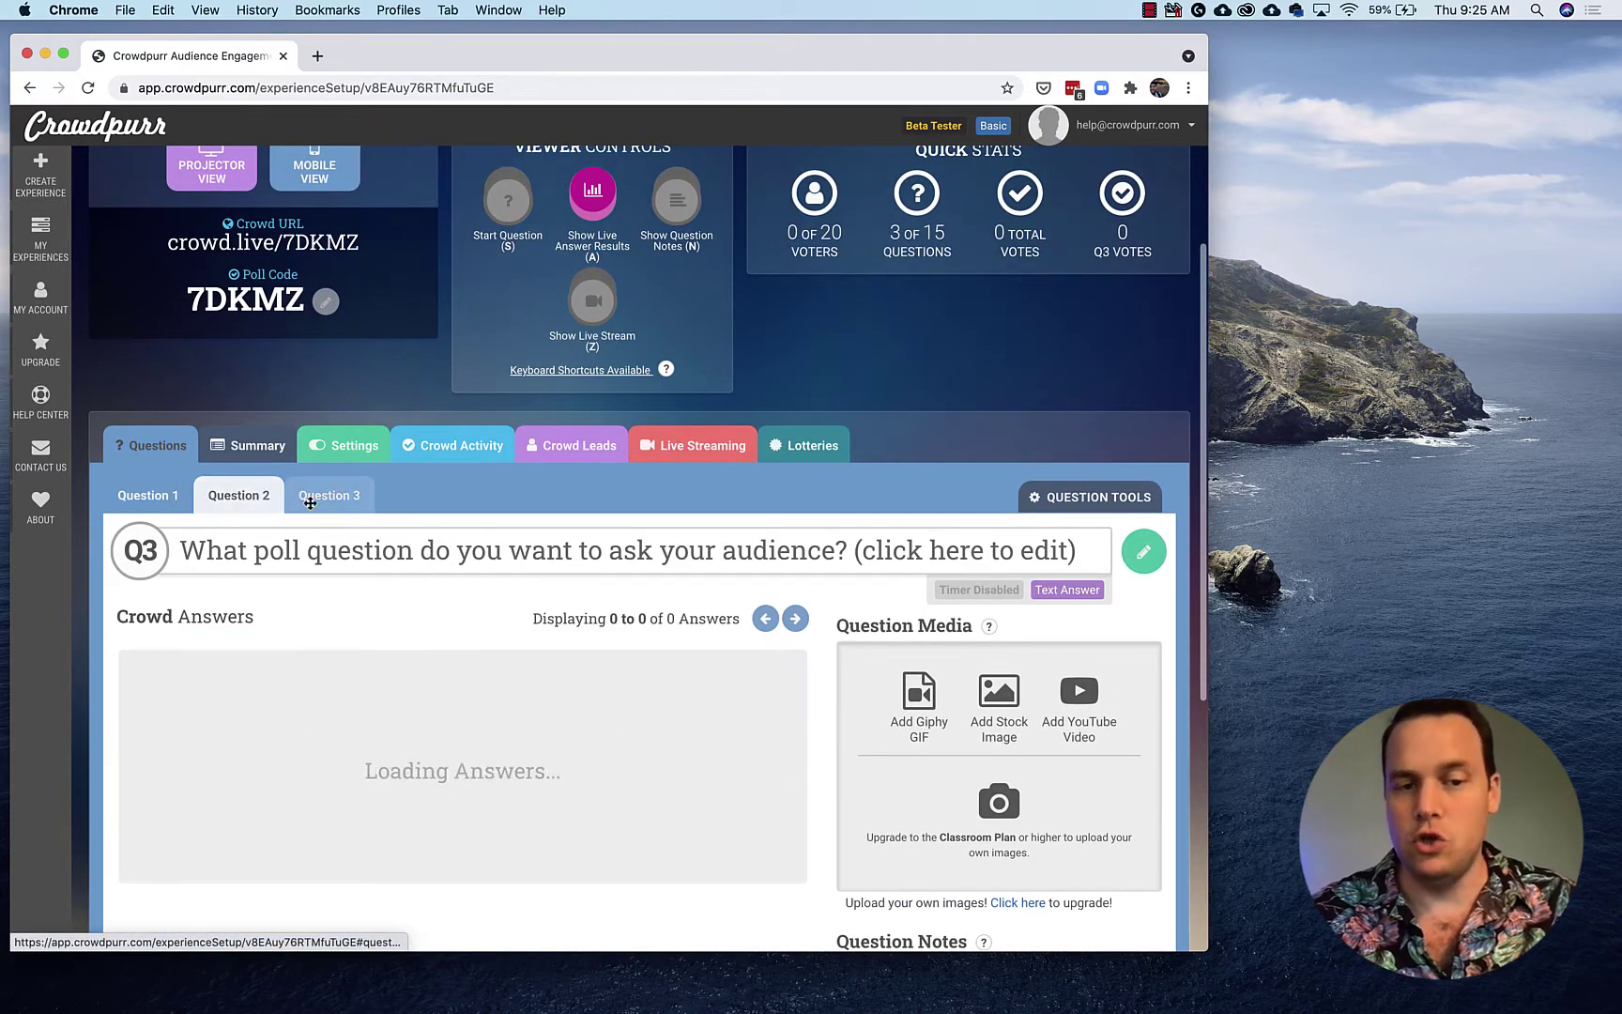
left_click(167, 502)
scroll(282, 489, "up", 5)
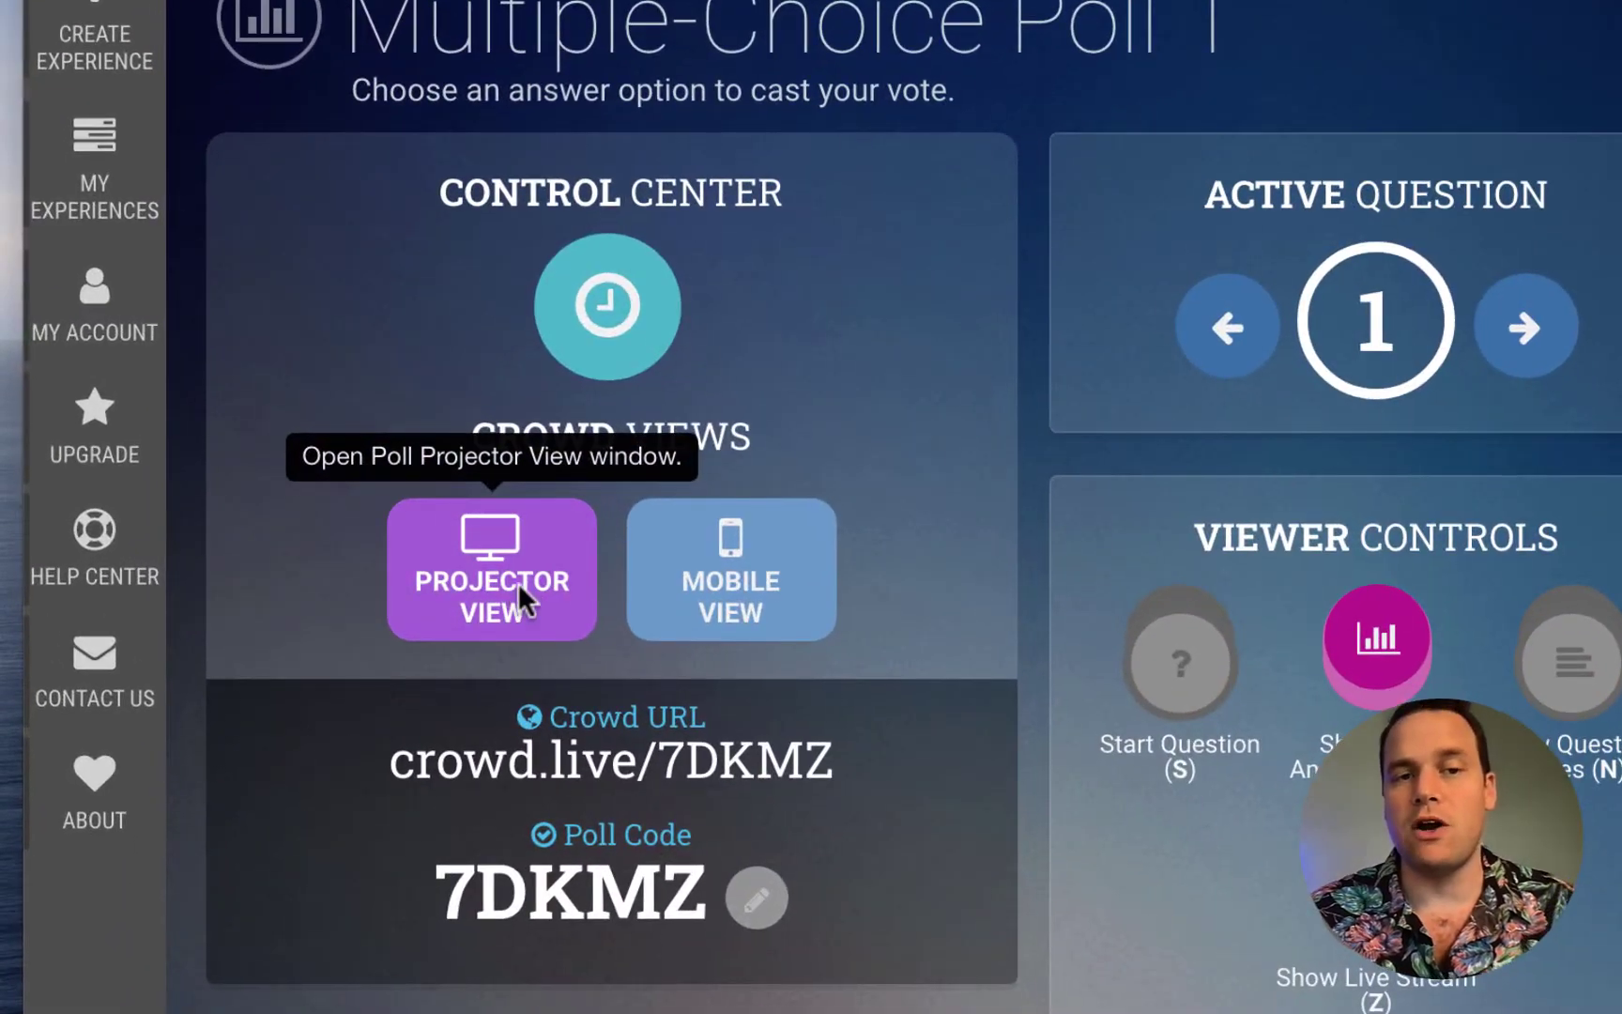
- Preview the projector view full screen in a new tab, then return to the control page
left_click(225, 408)
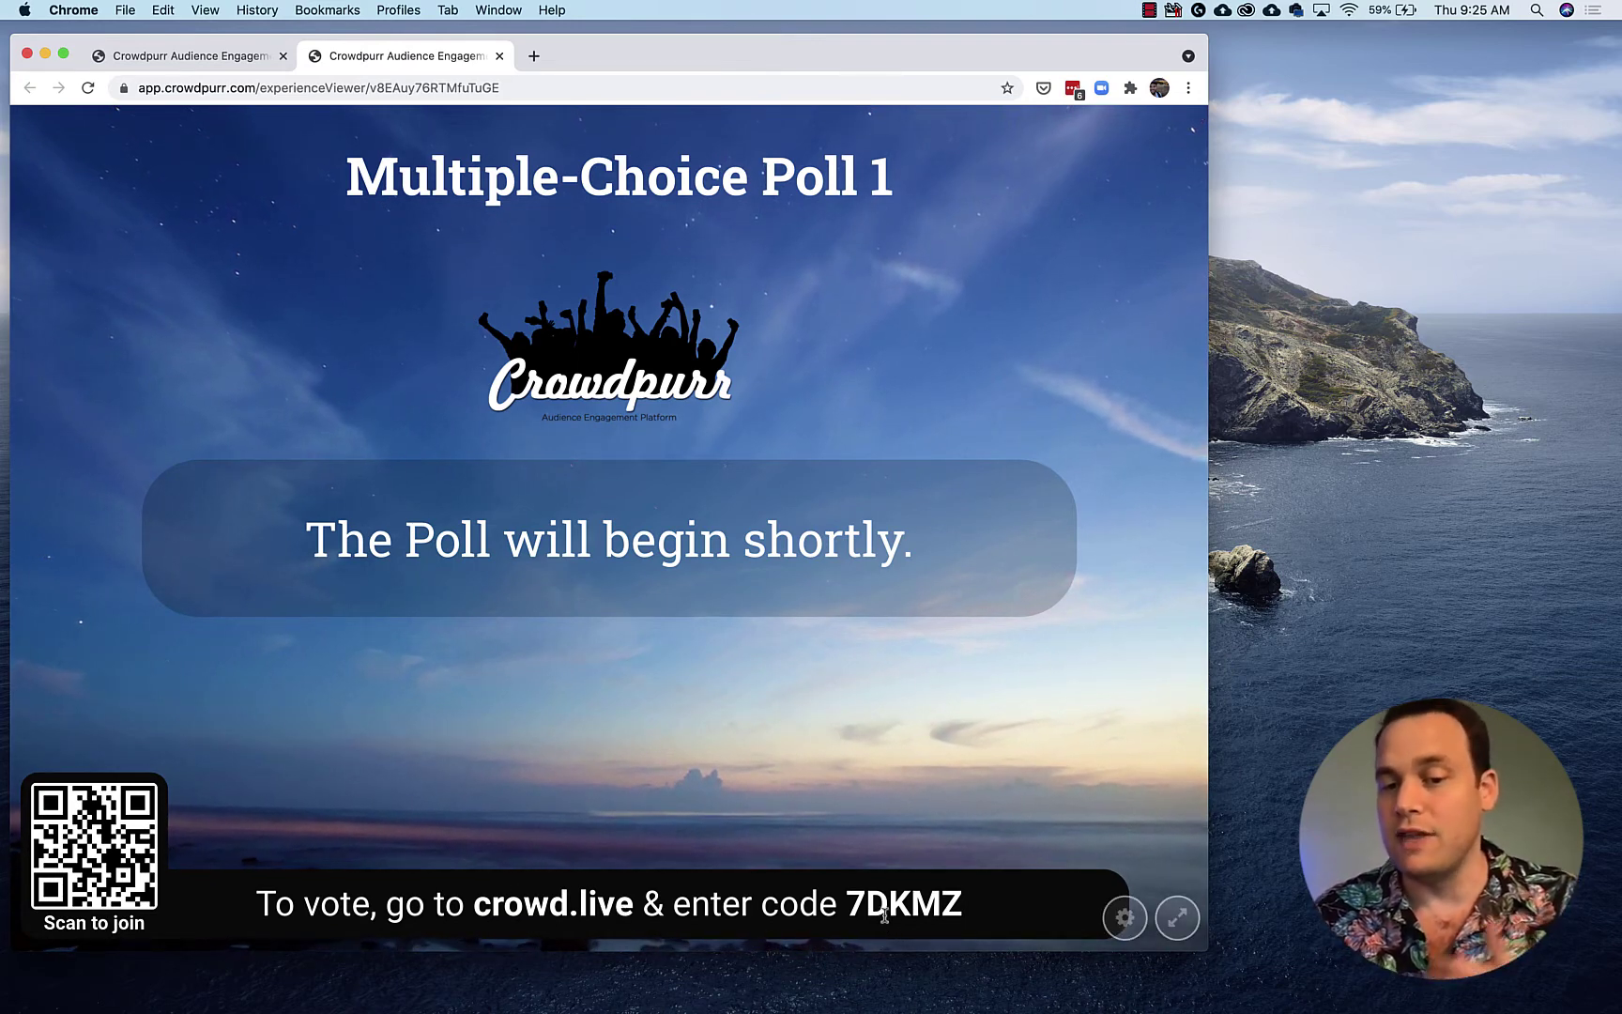
left_click(1179, 918)
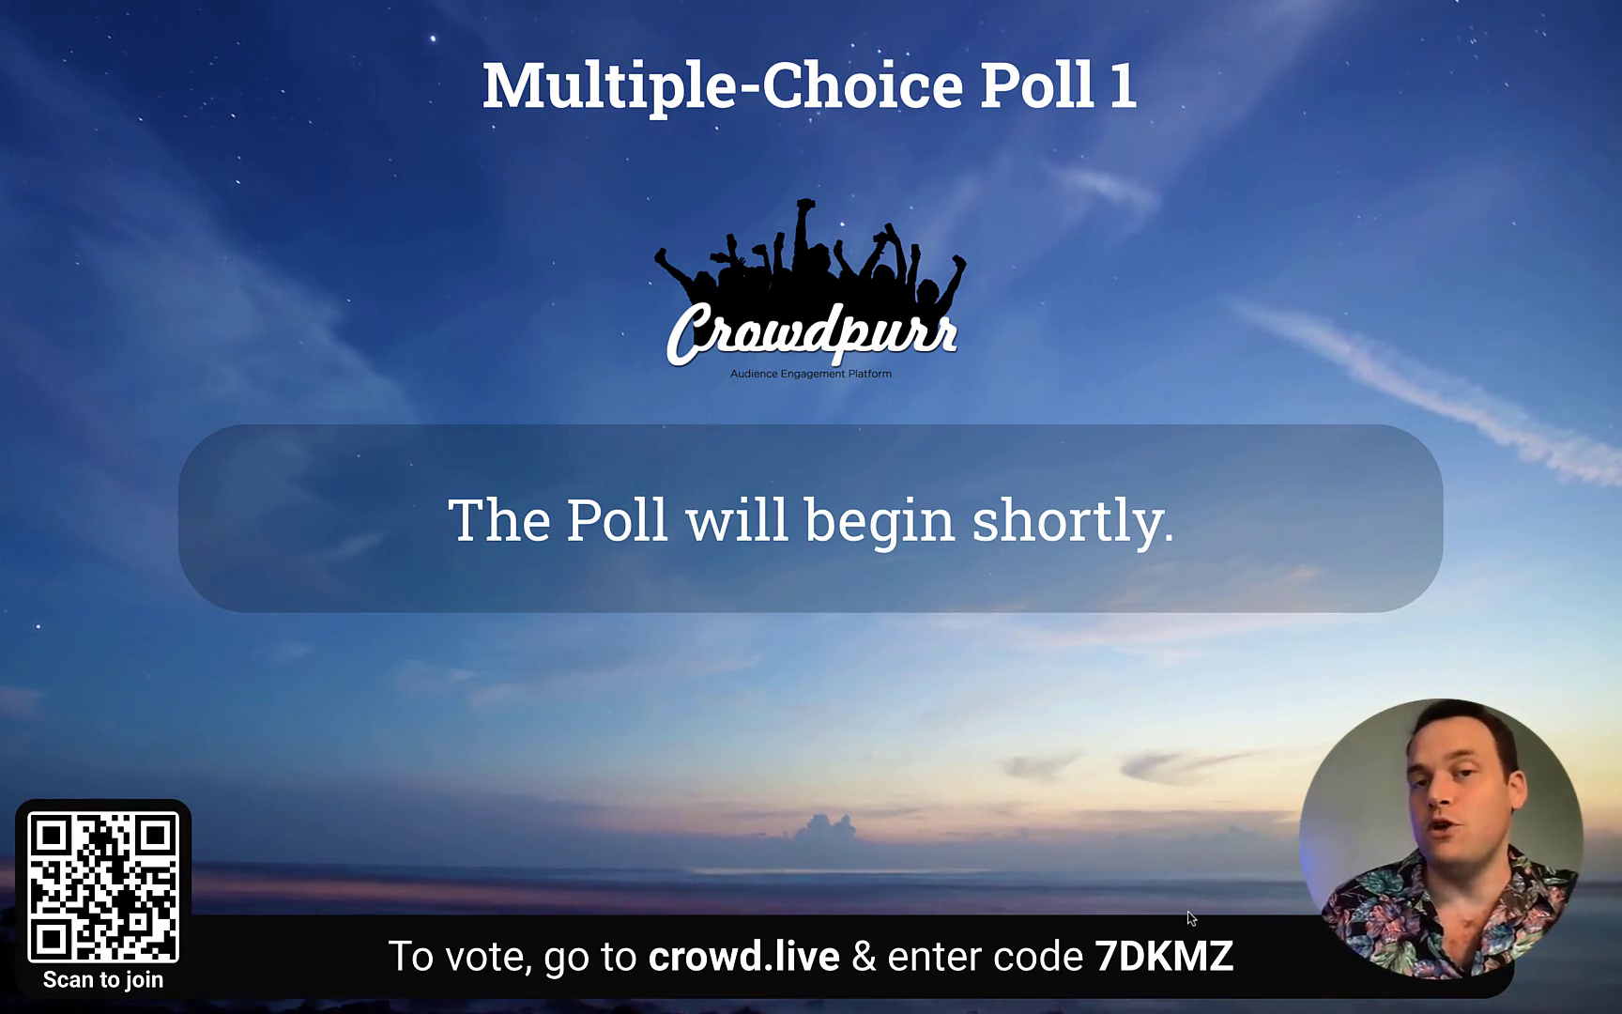
key("Escape")
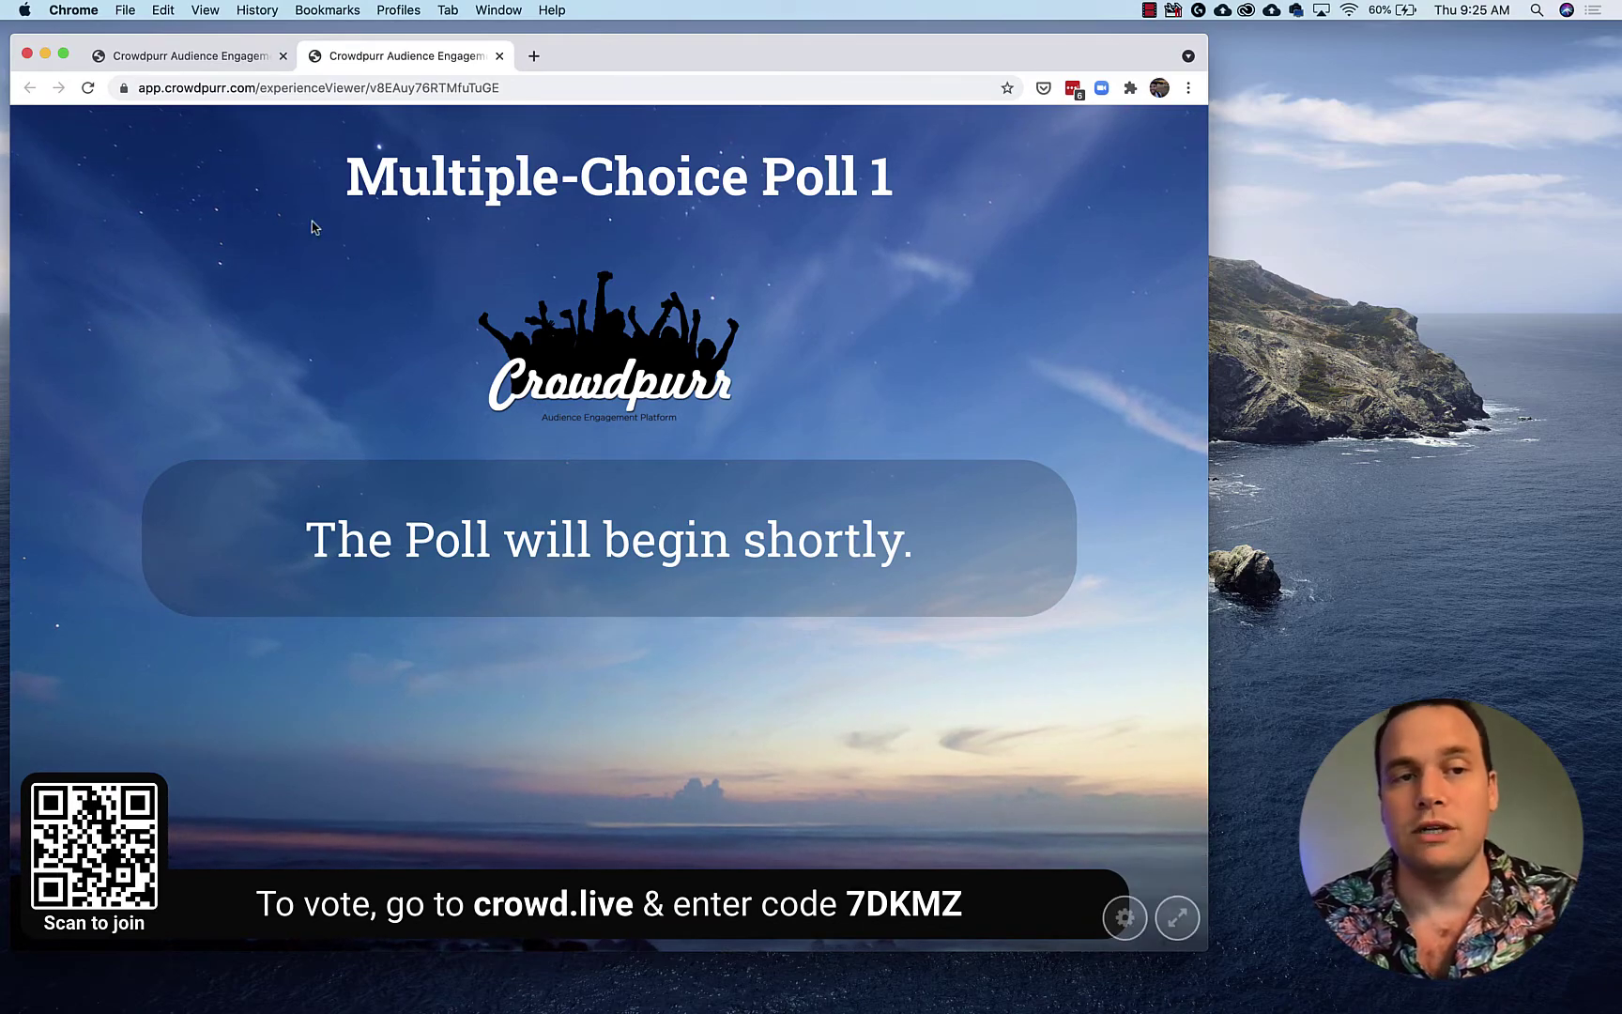
left_click(215, 58)
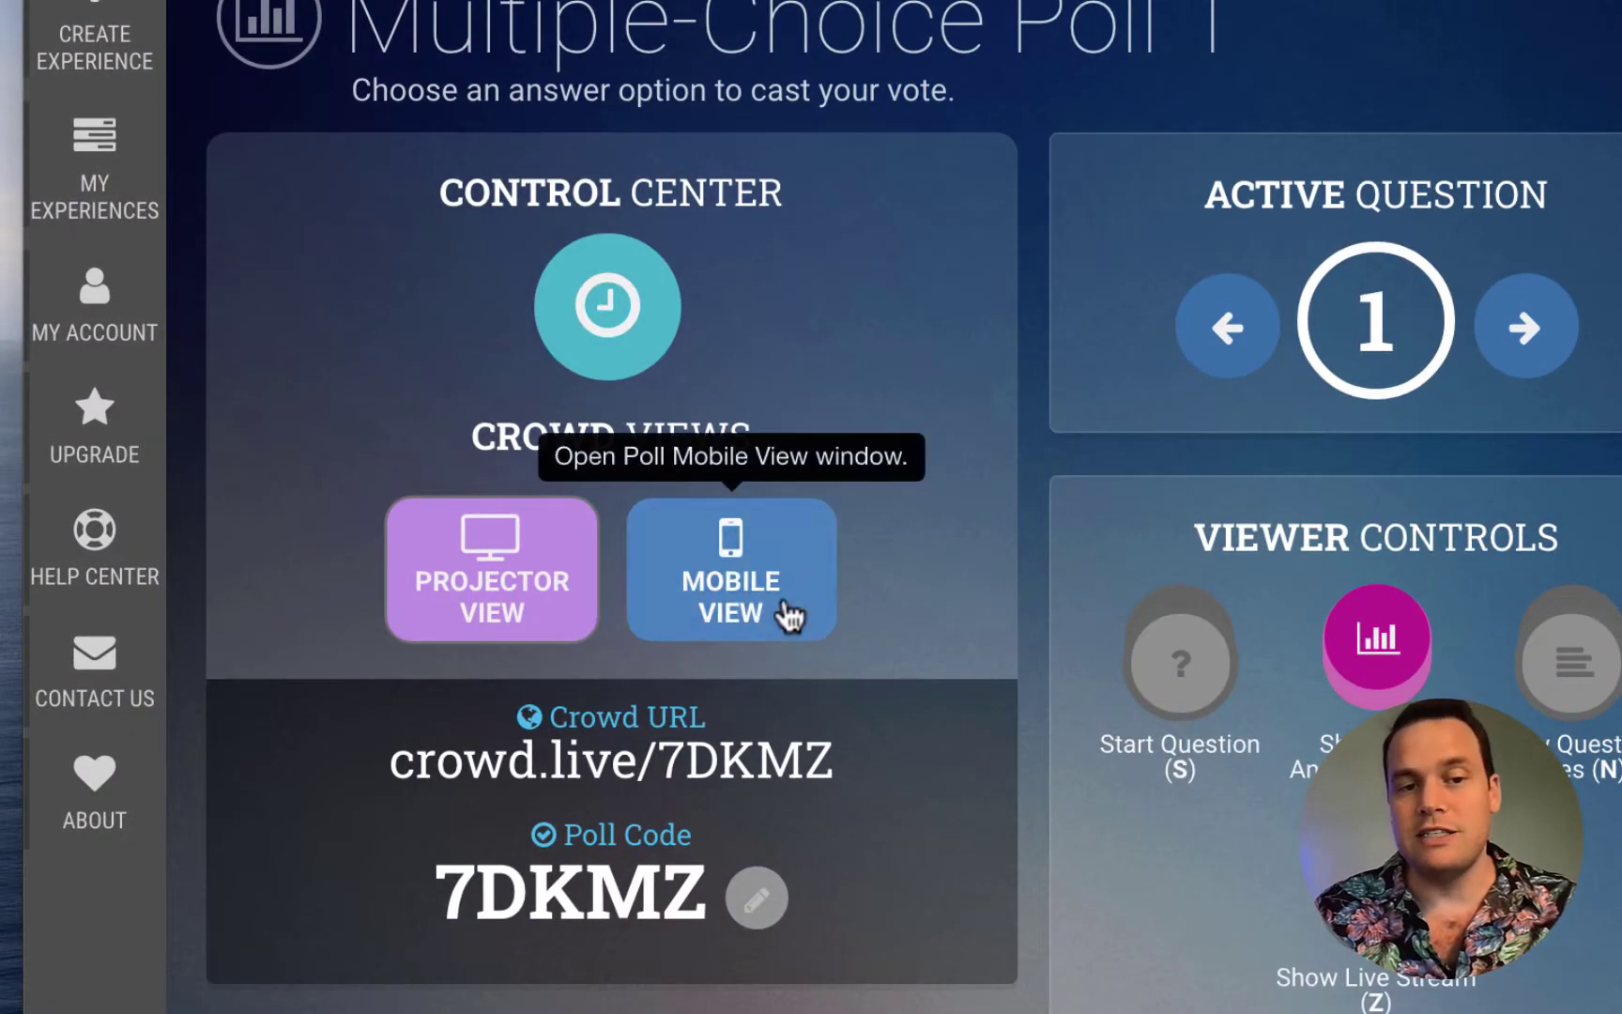
- Open the participant mobile view window and dock it along the screen's right edge
left_click(493, 504)
left_click_drag(250, 89, 1366, 47)
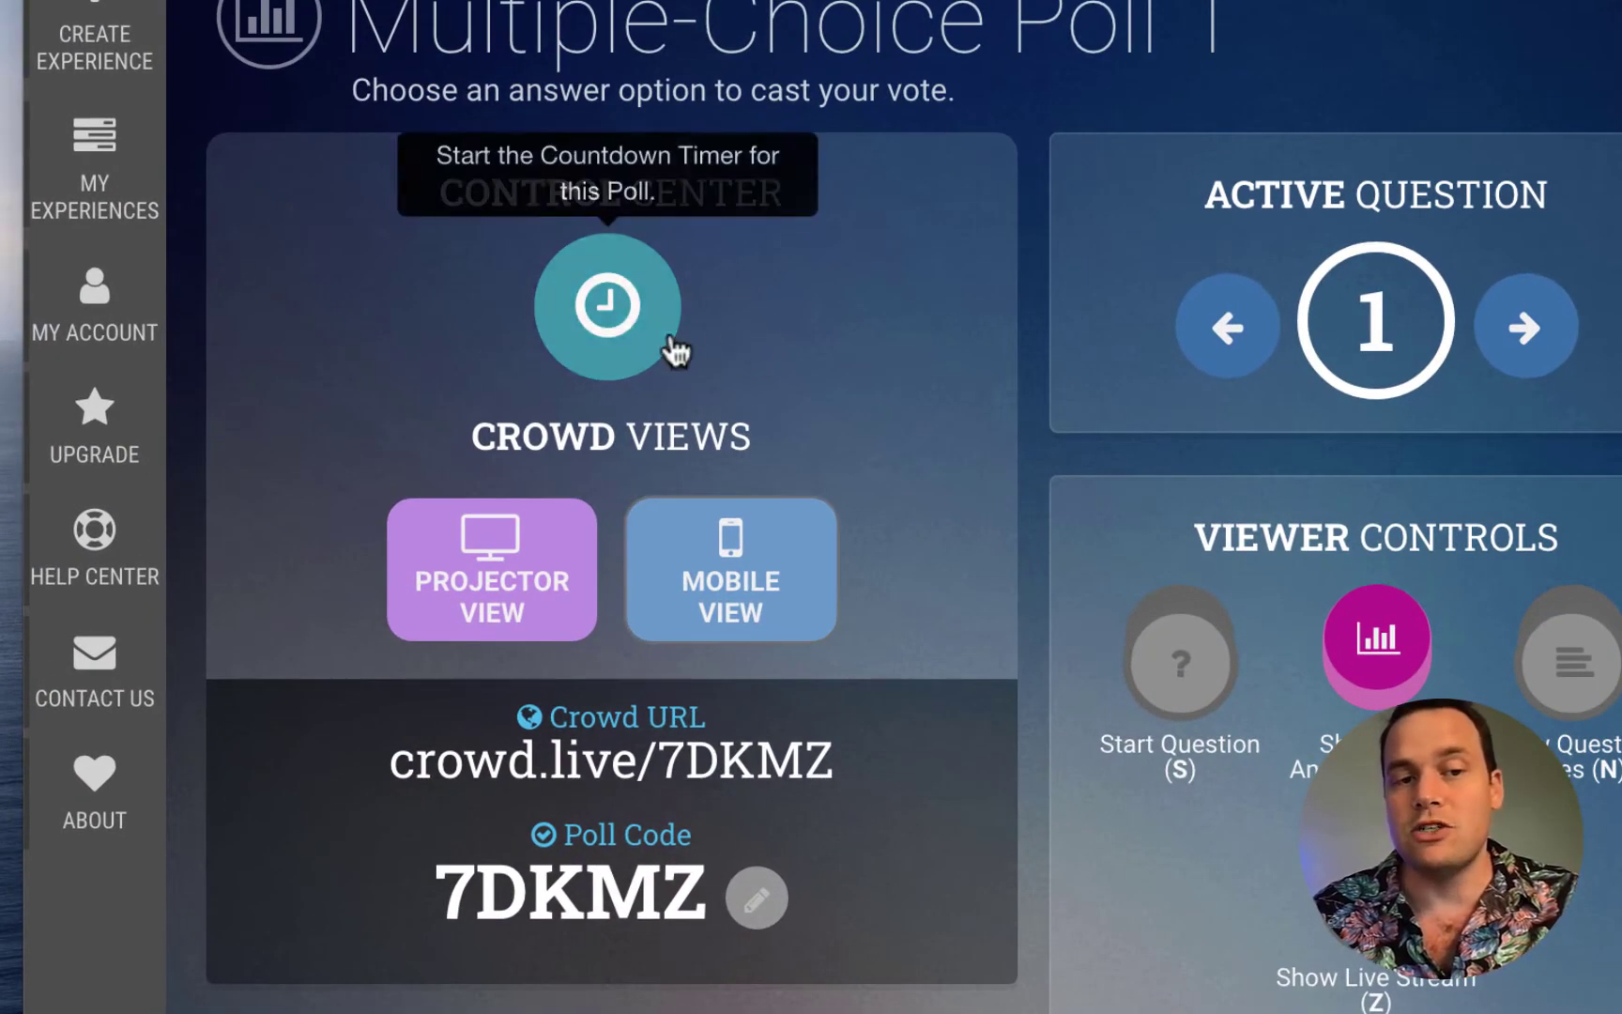
left_click(674, 352)
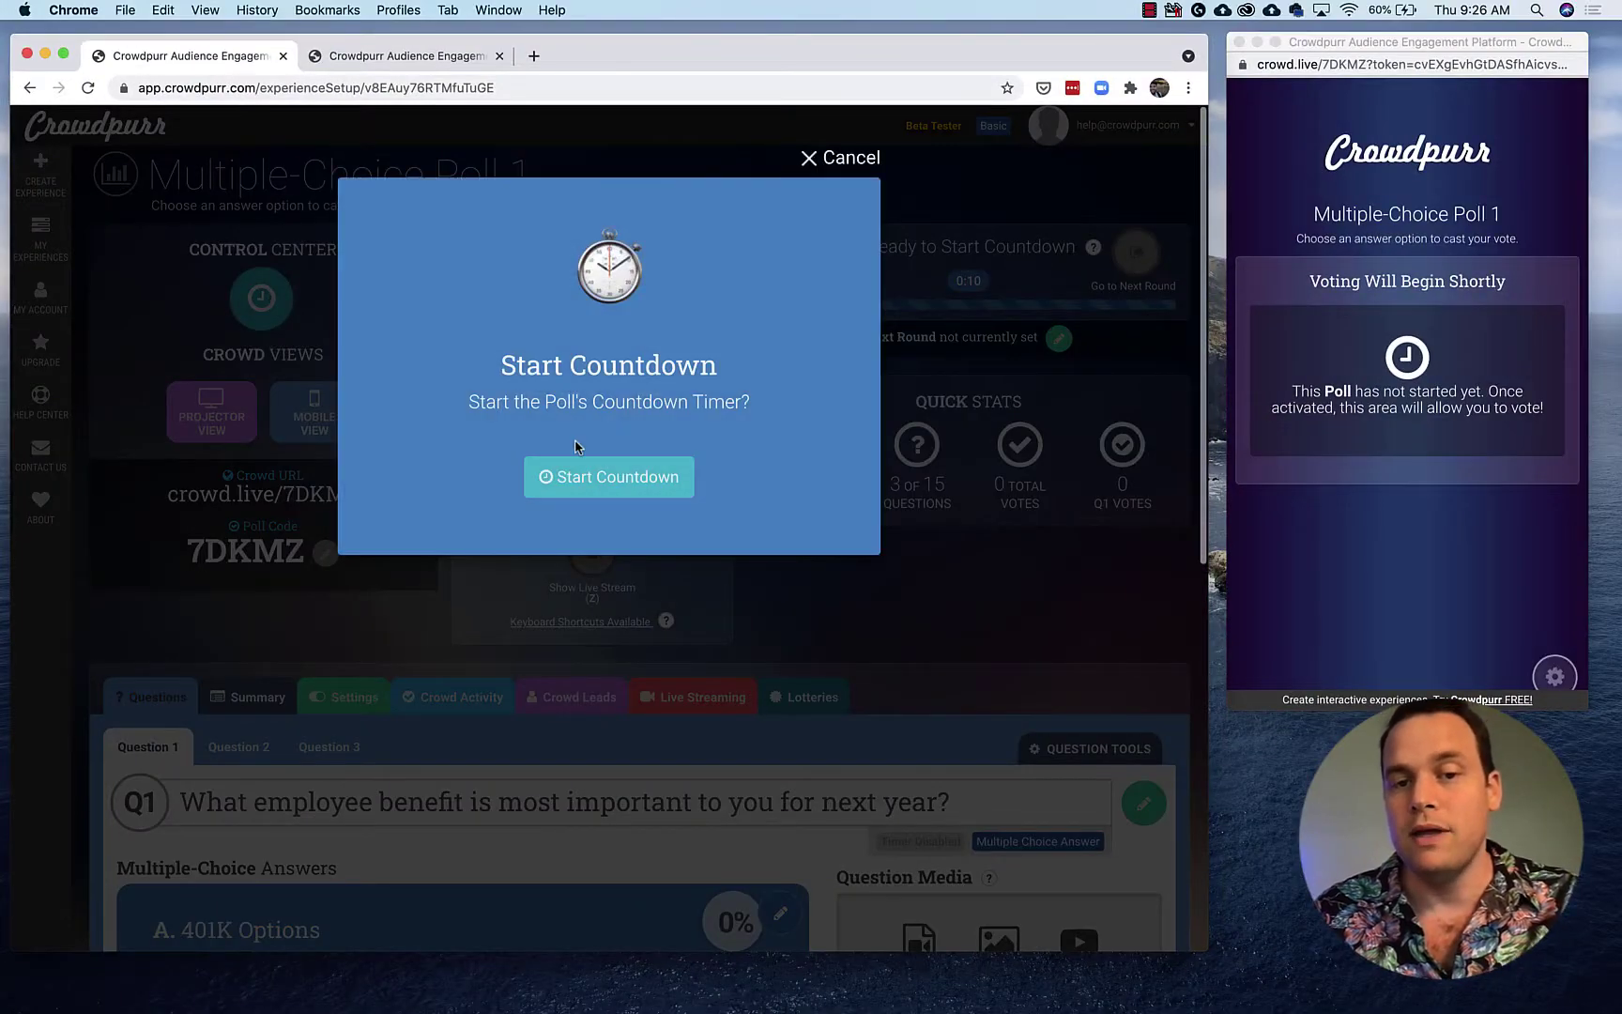
- Confirm the countdown so Question 1 goes live, checking the projector and mobile views
left_click(597, 477)
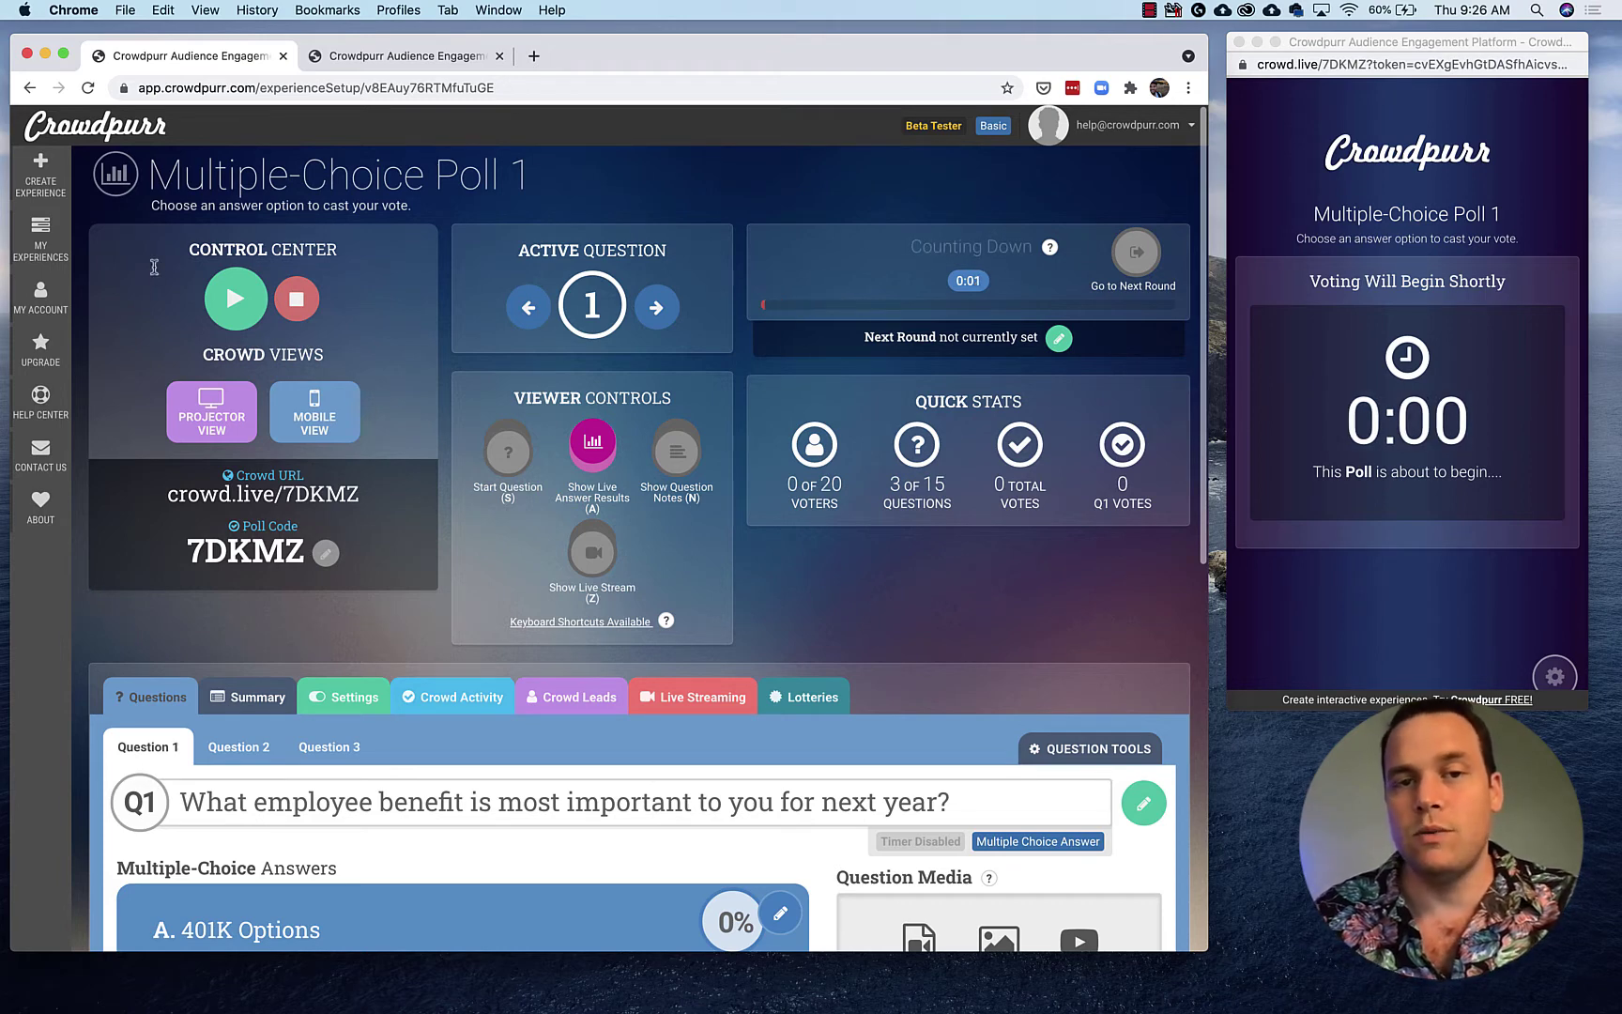
left_click(418, 58)
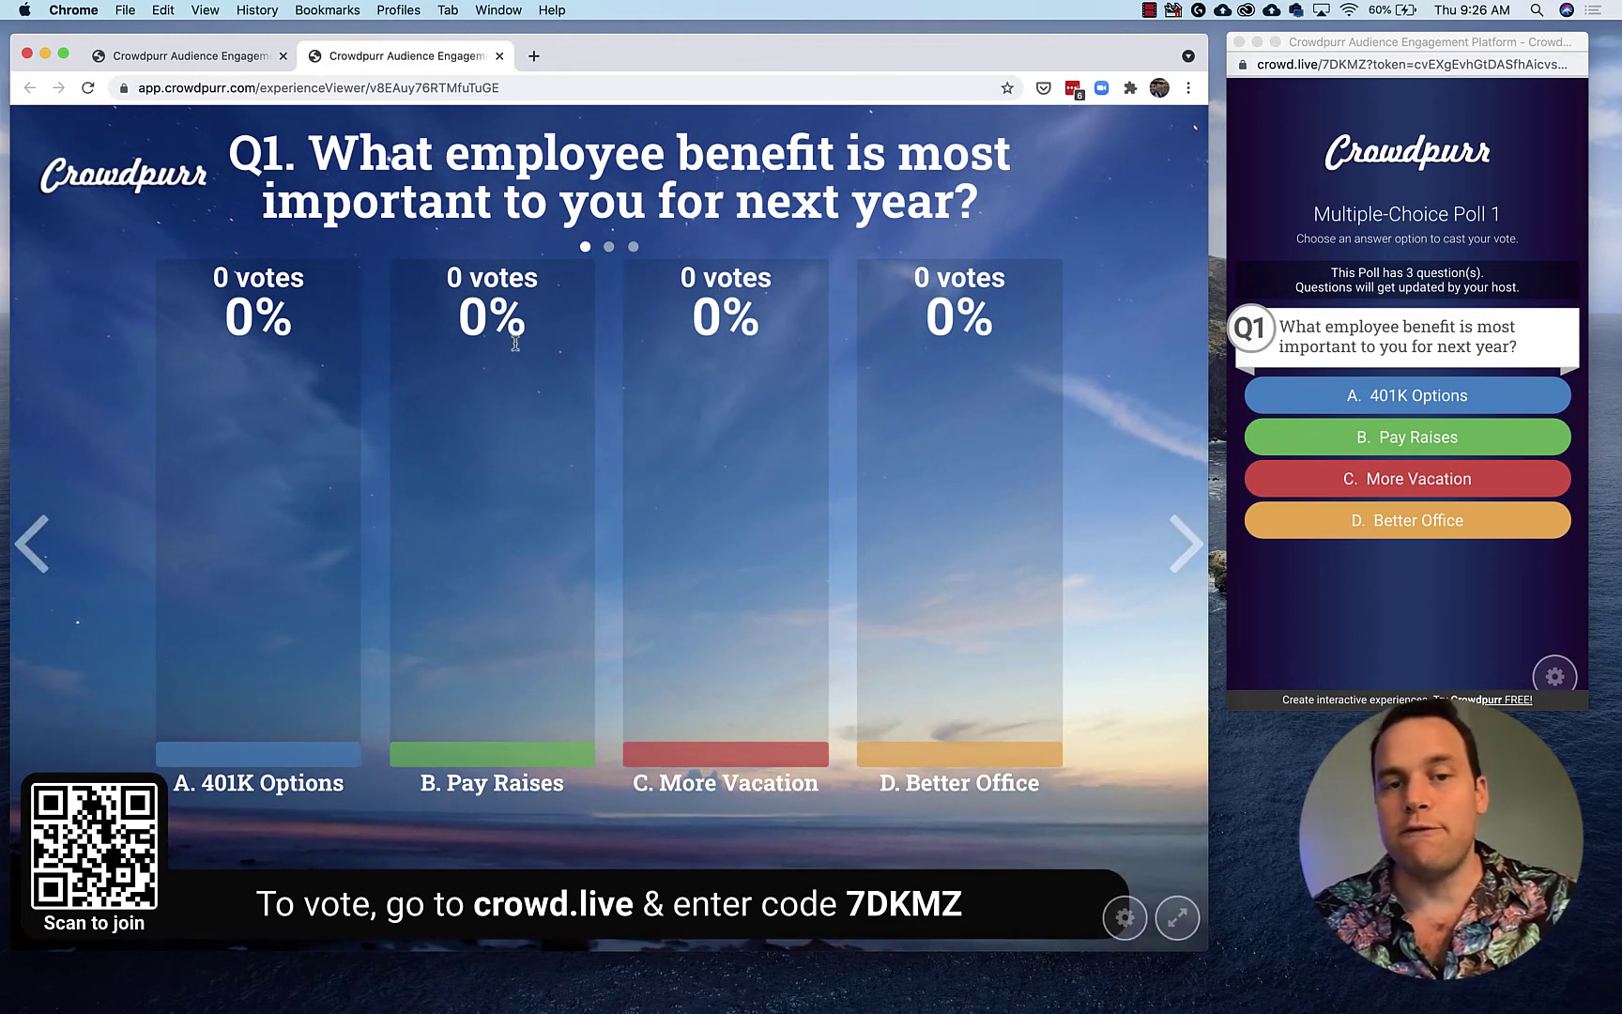
left_click(243, 65)
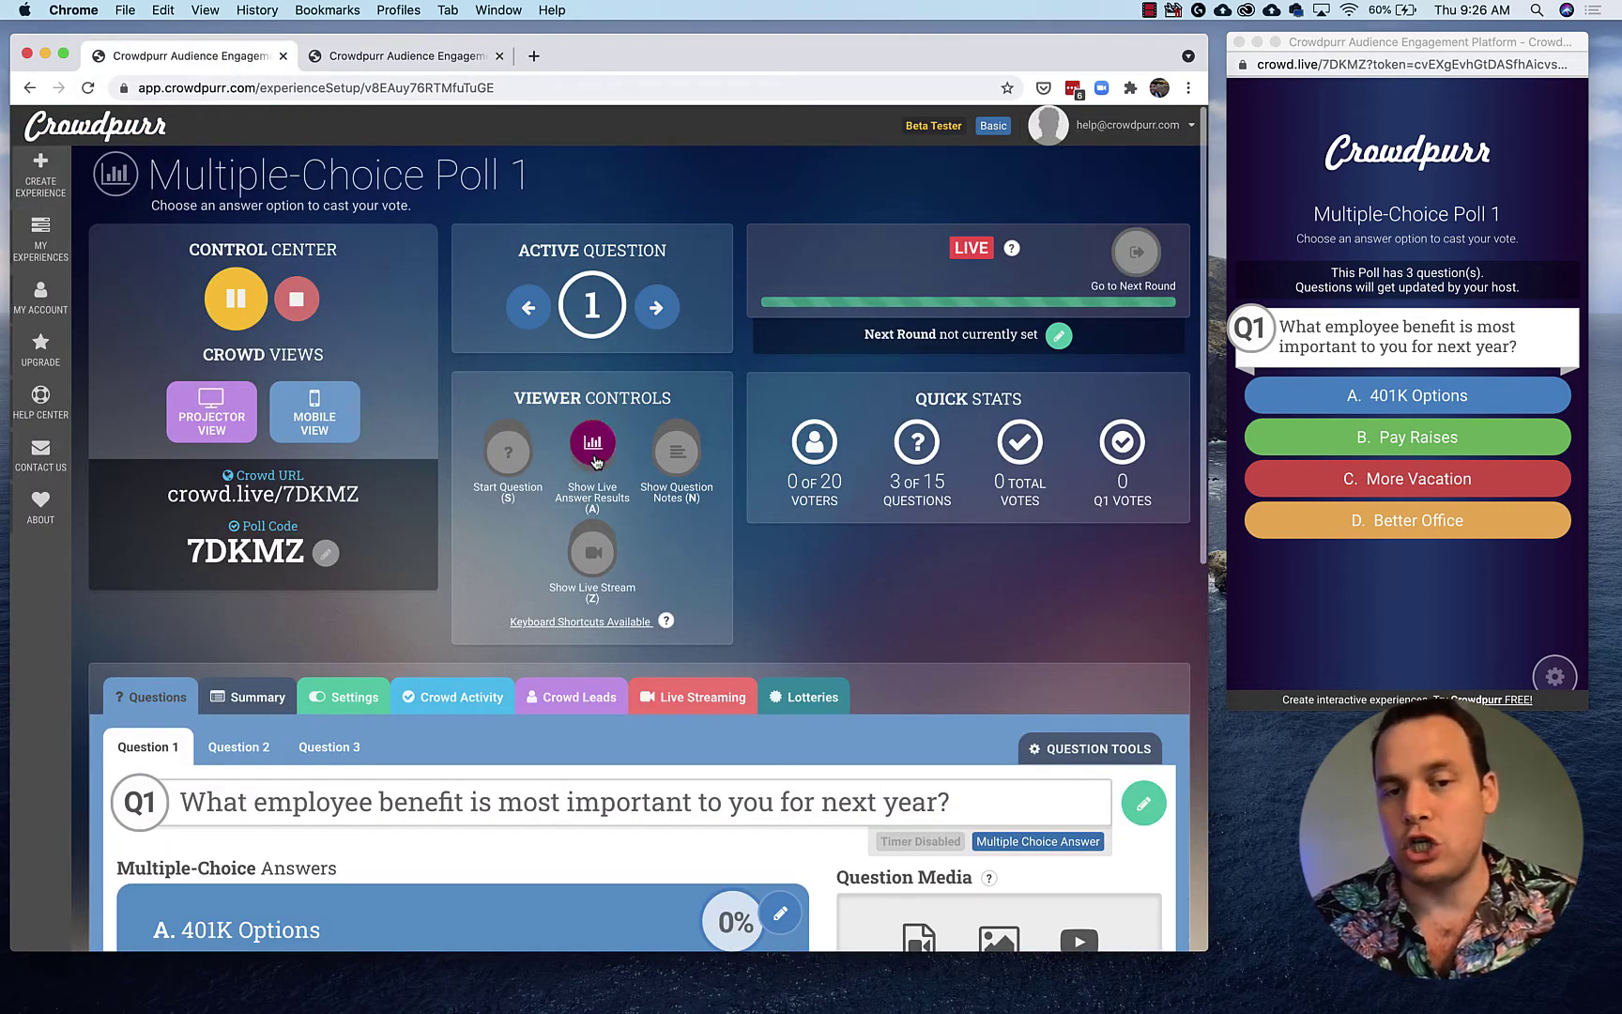
left_click(384, 59)
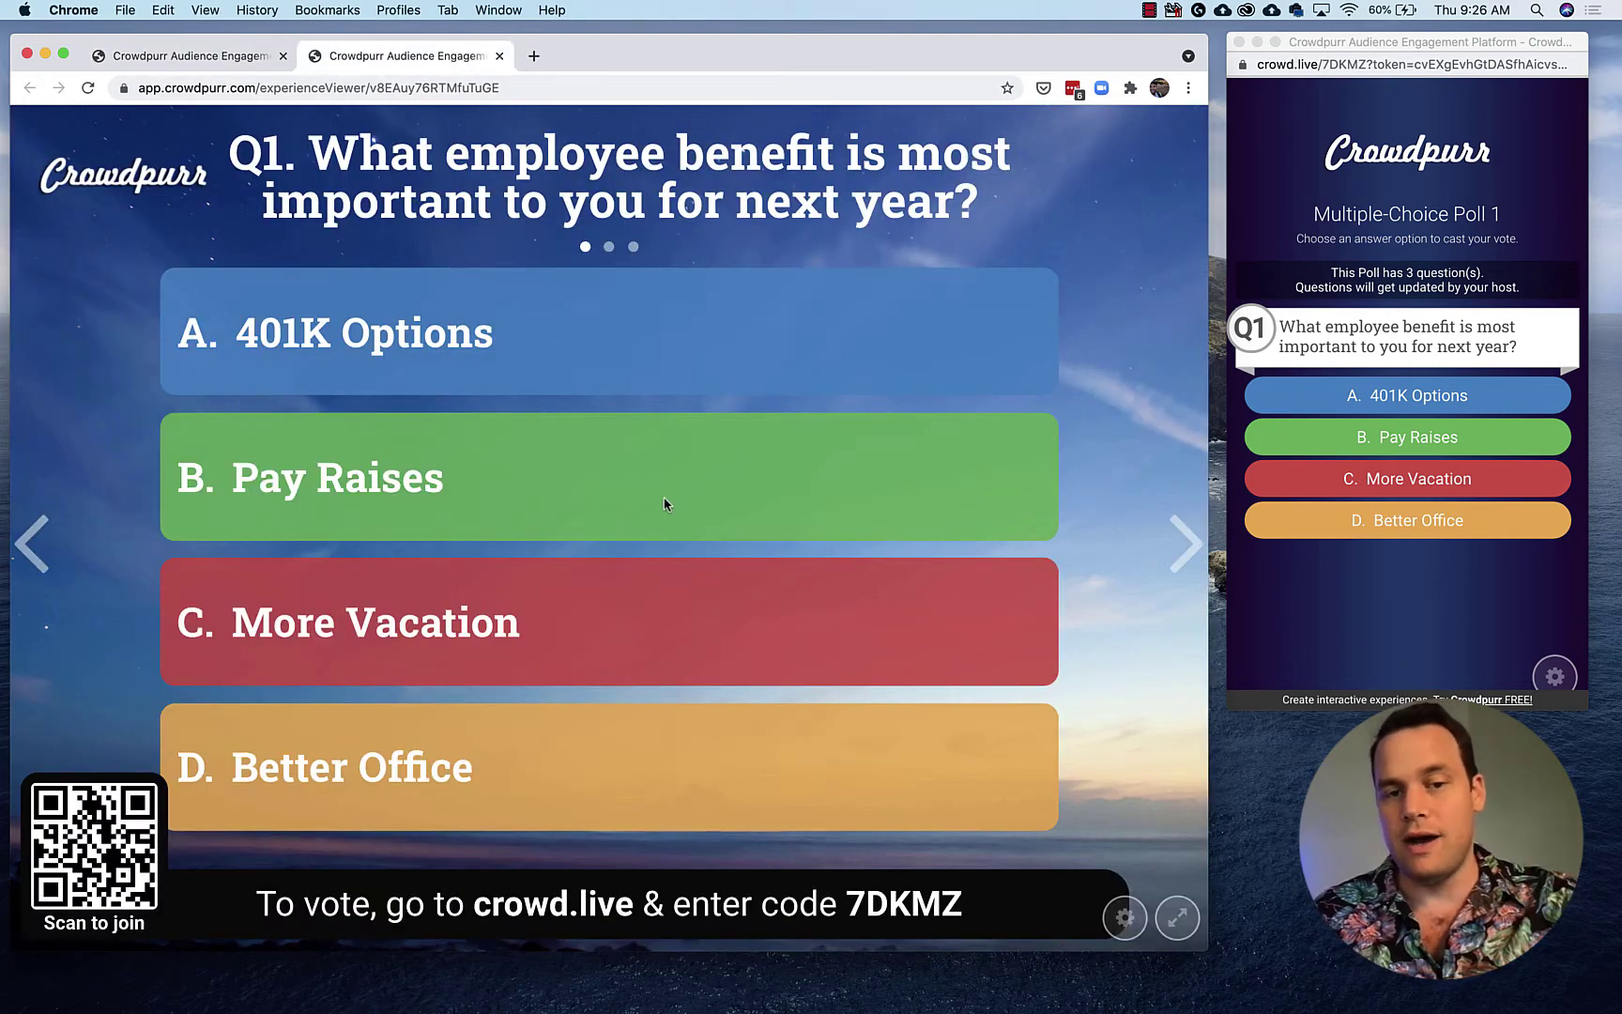
left_click(1346, 623)
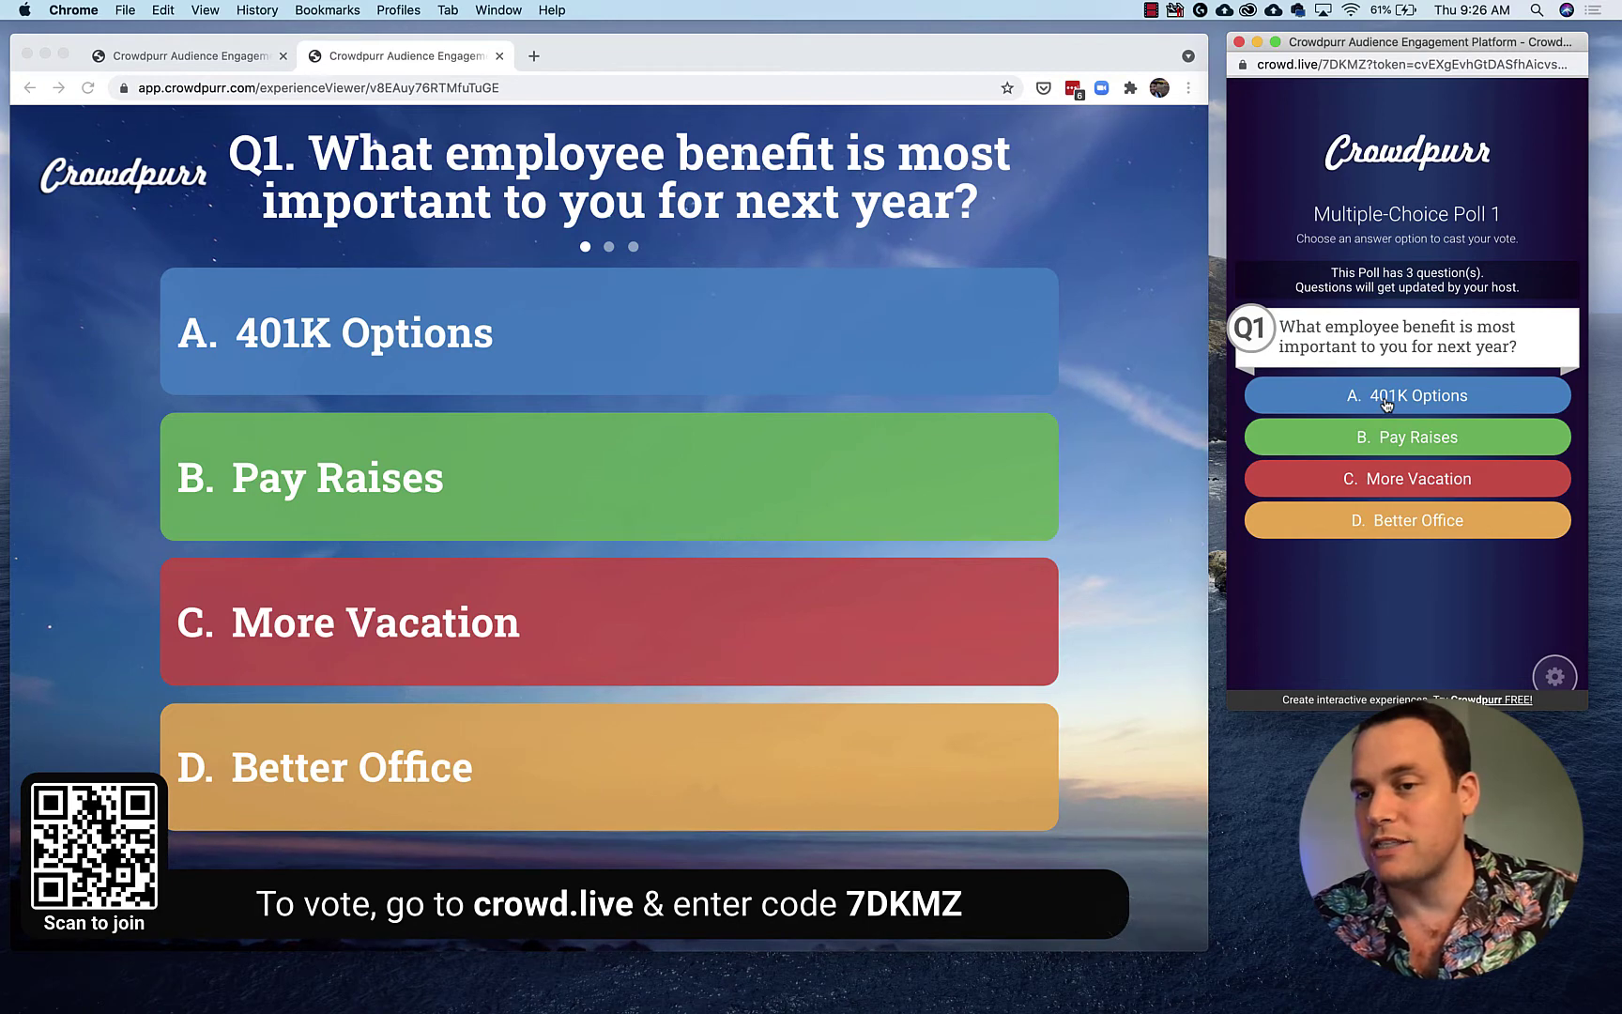
- Vote B. Pay Raises from the mobile window and verify 1 vote at 100% on dashboard and projector
left_click(1379, 441)
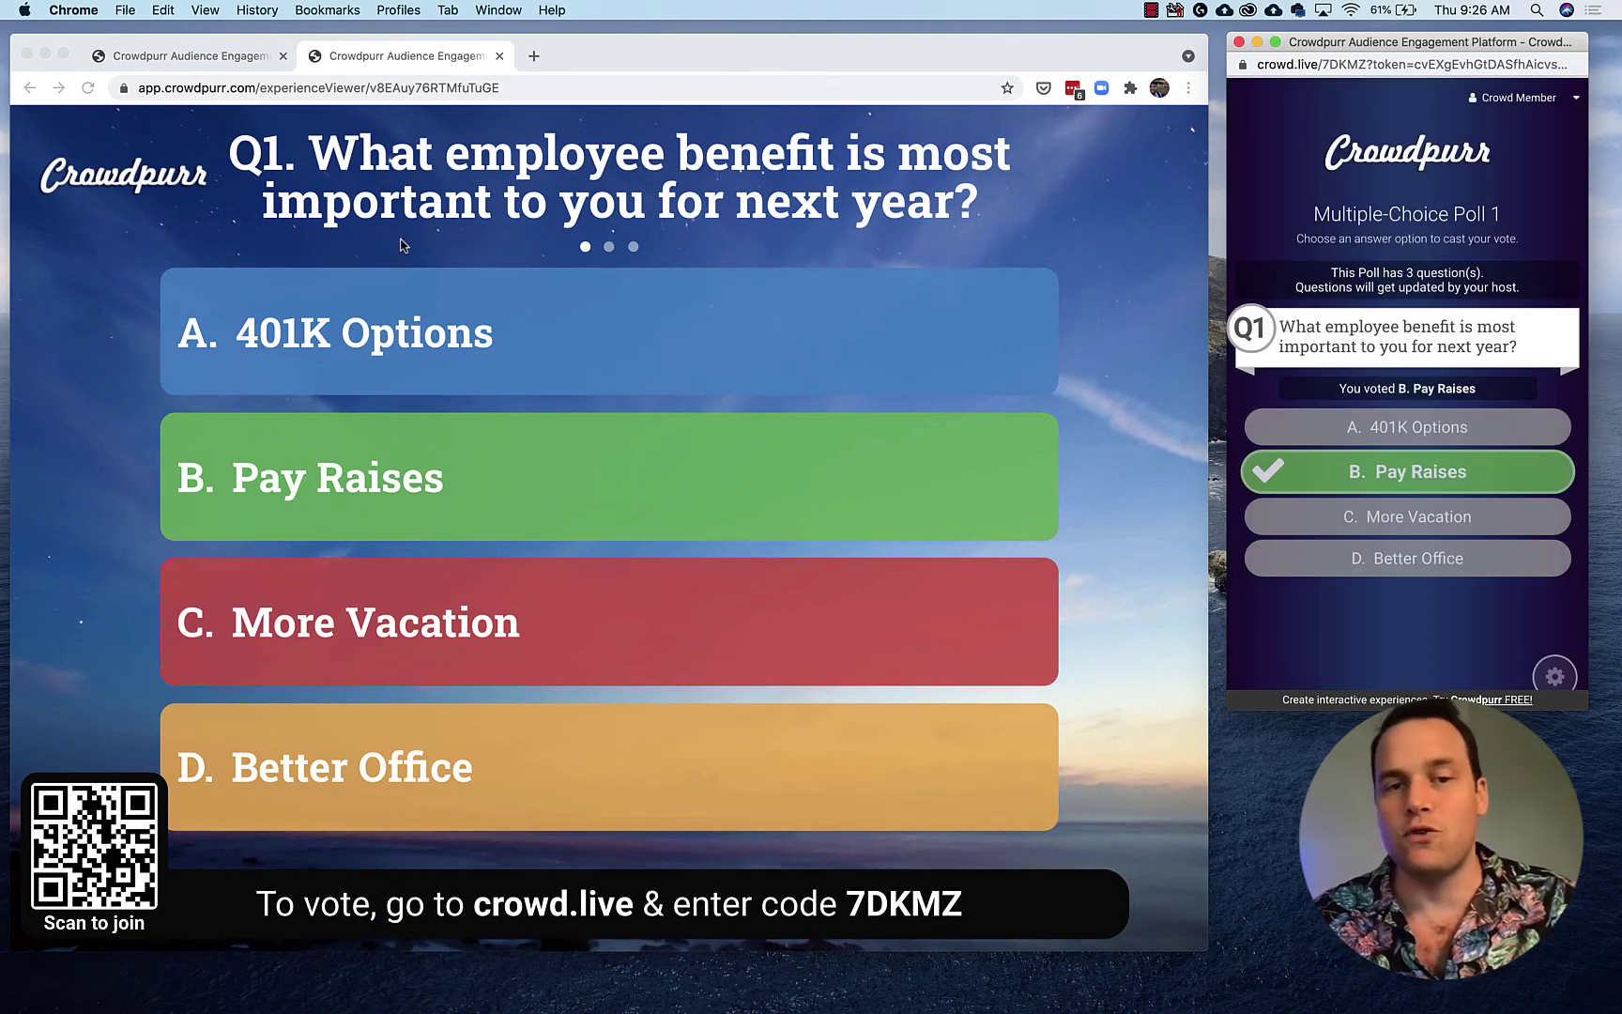
left_click(230, 58)
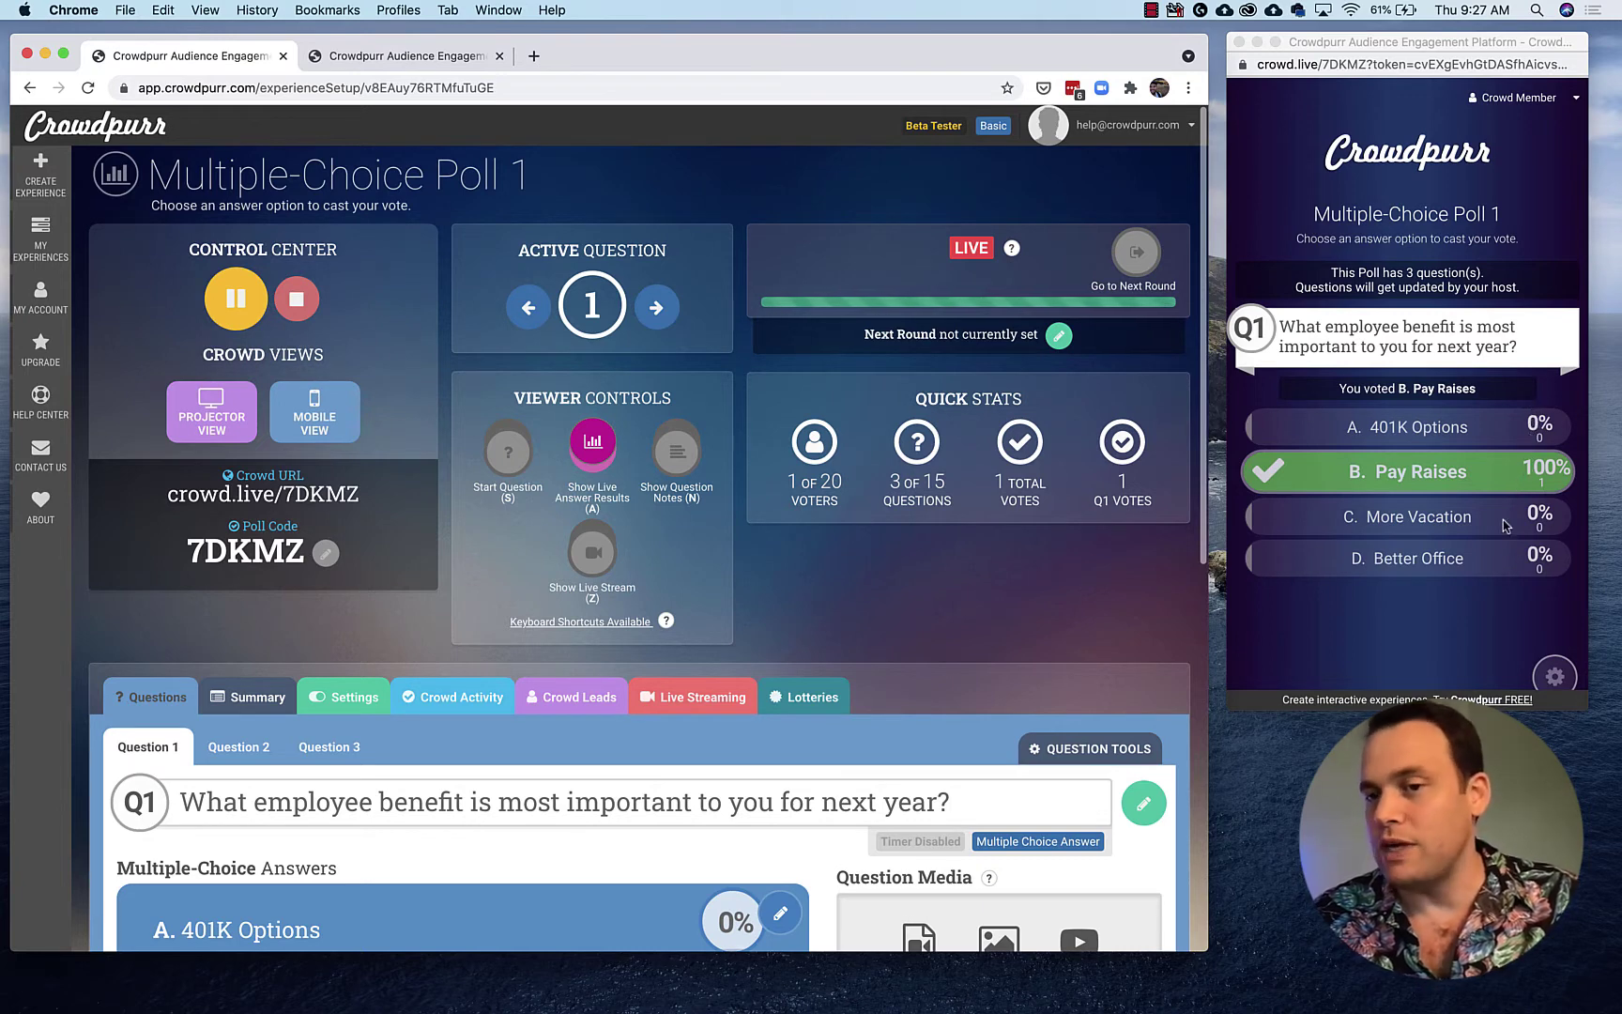
left_click(393, 60)
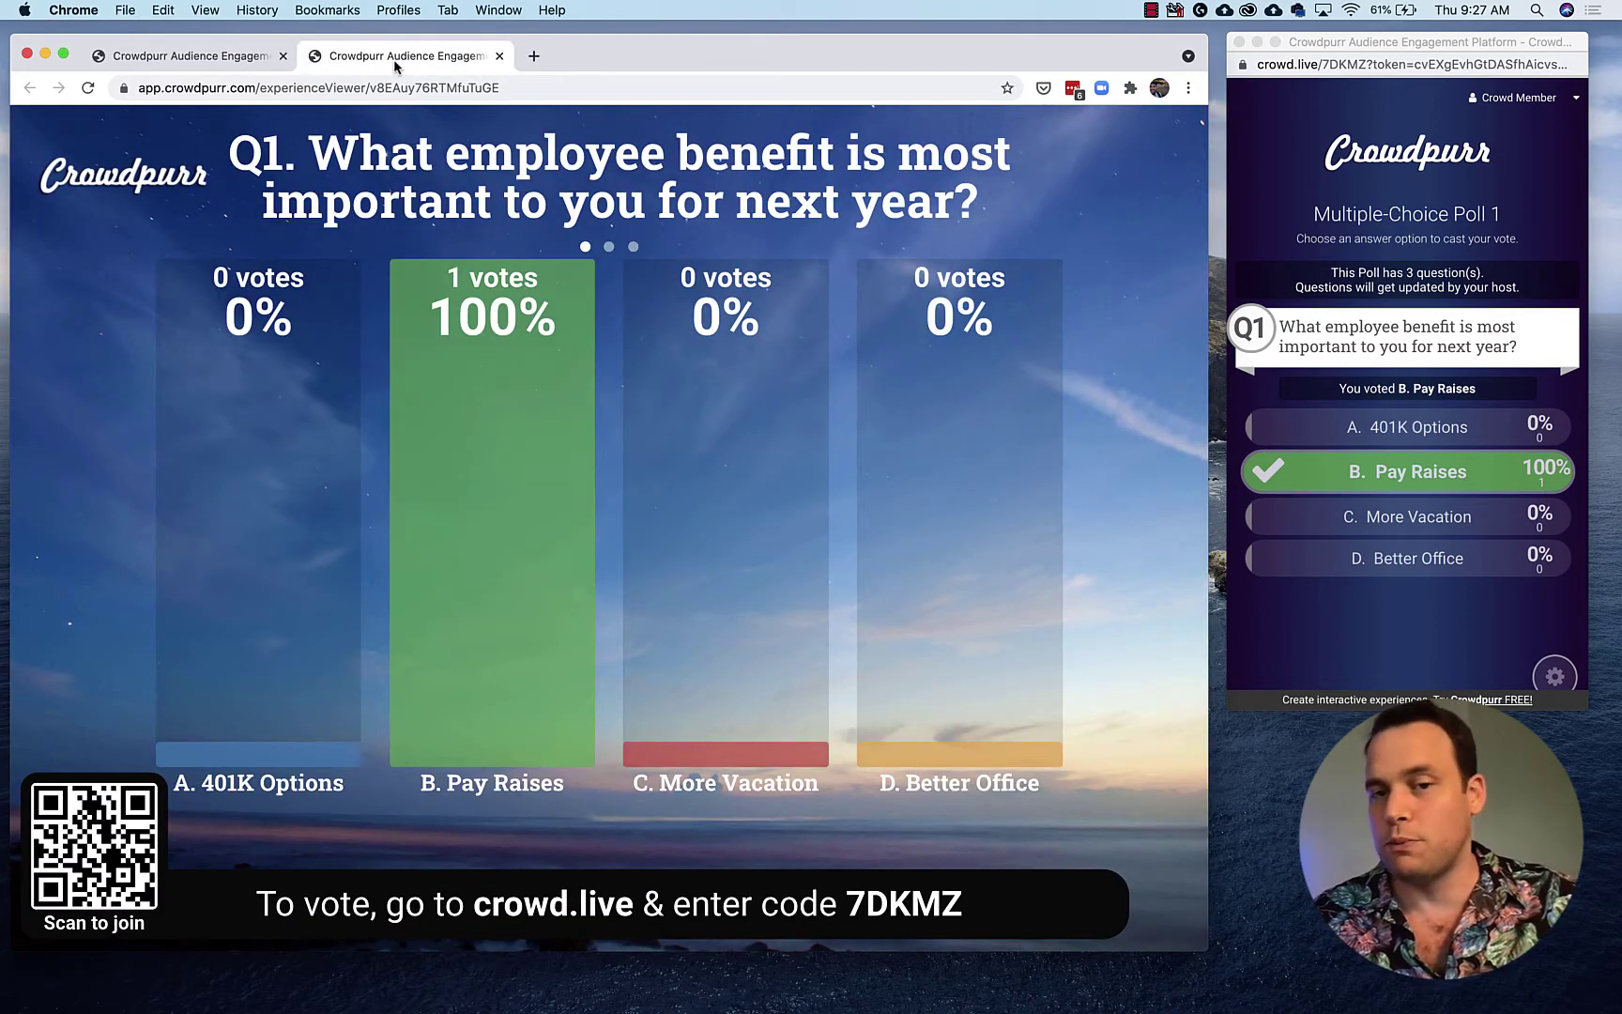
mouse_move(693, 493)
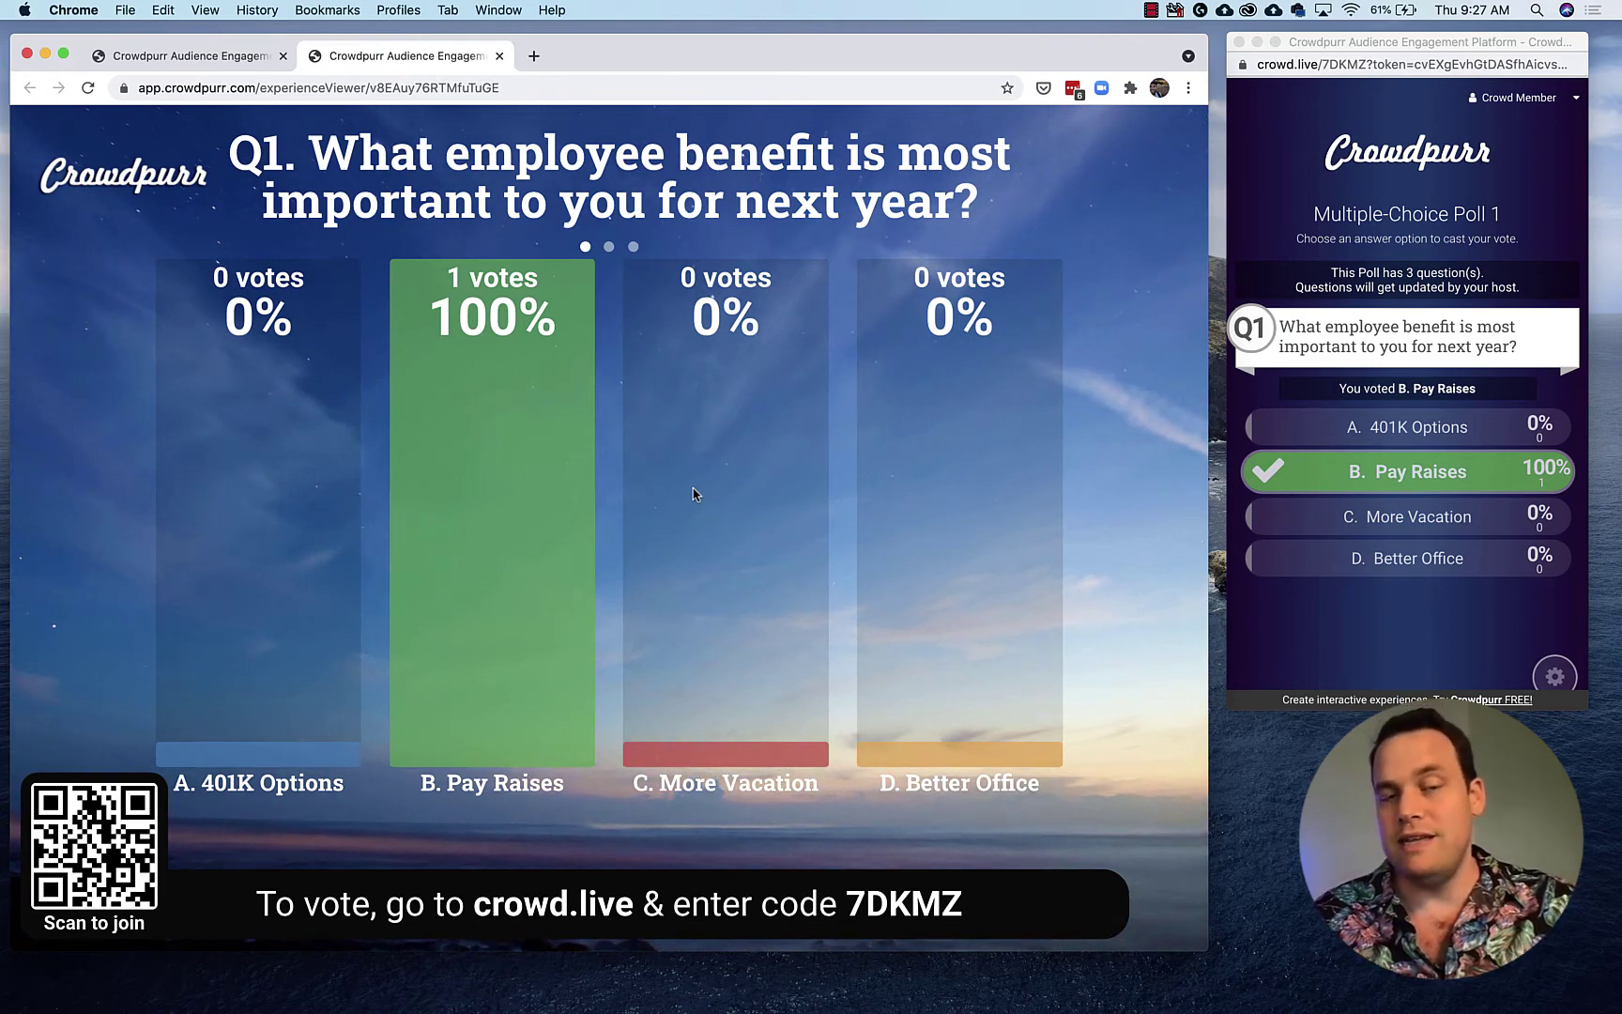
left_click(191, 58)
scroll(627, 831, "down", 2)
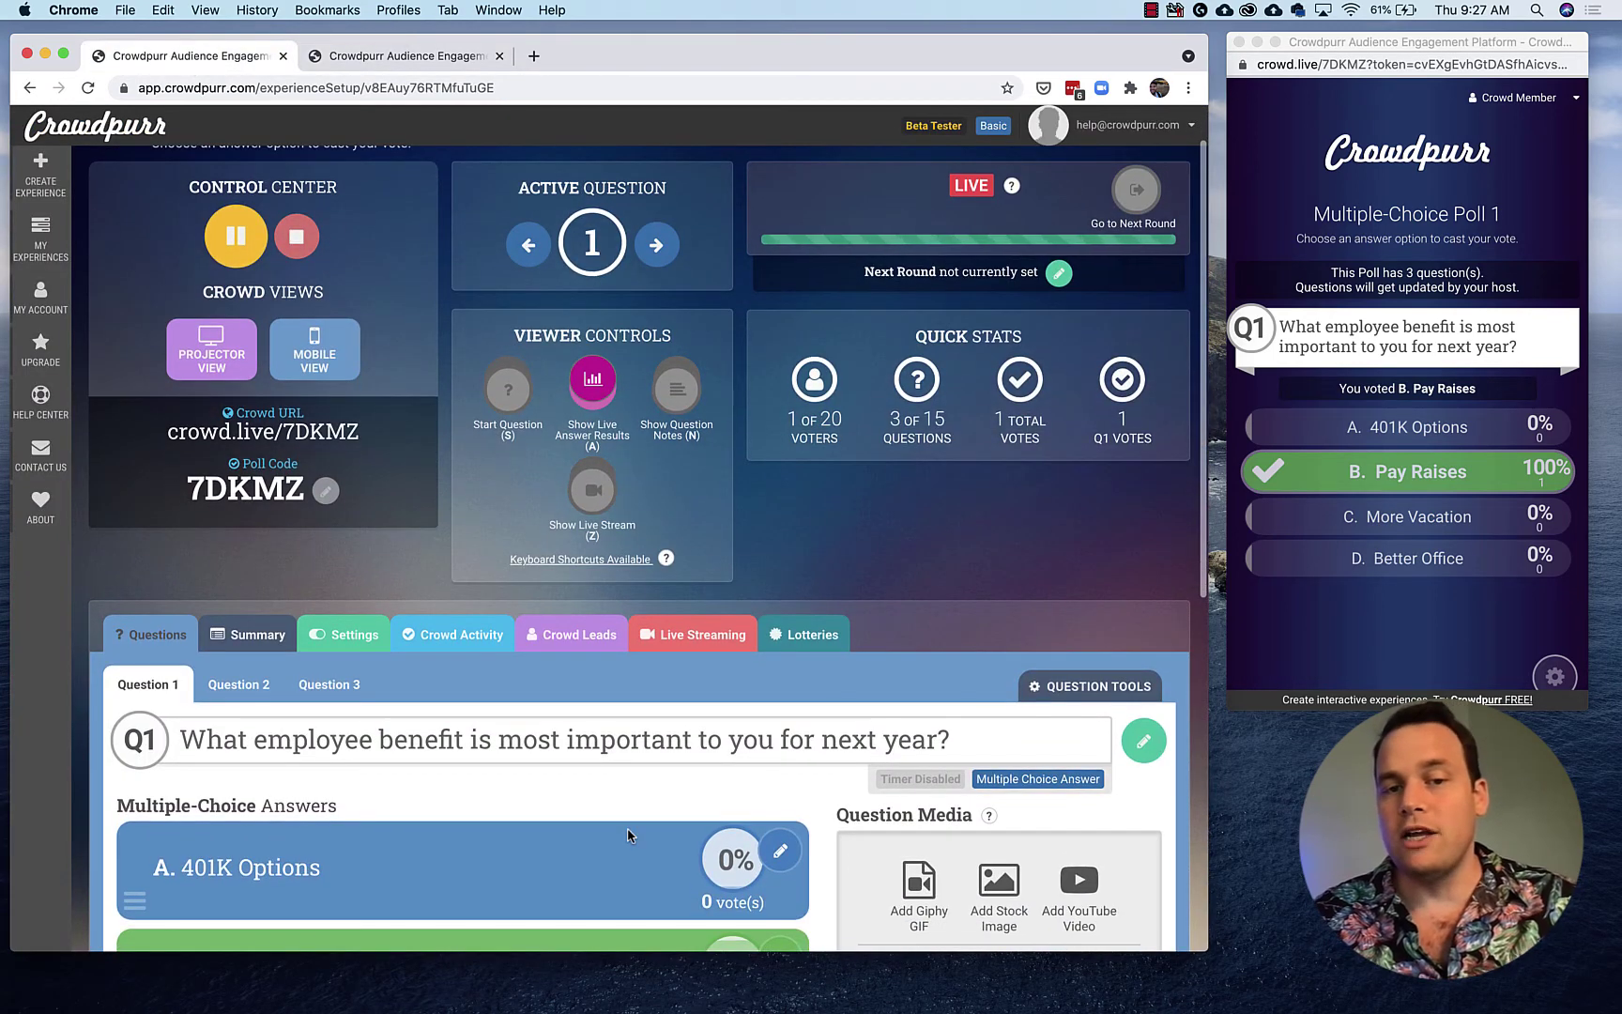
- Stop and finish the live poll, then review the final vote counts
scroll(627, 834, "up", 2)
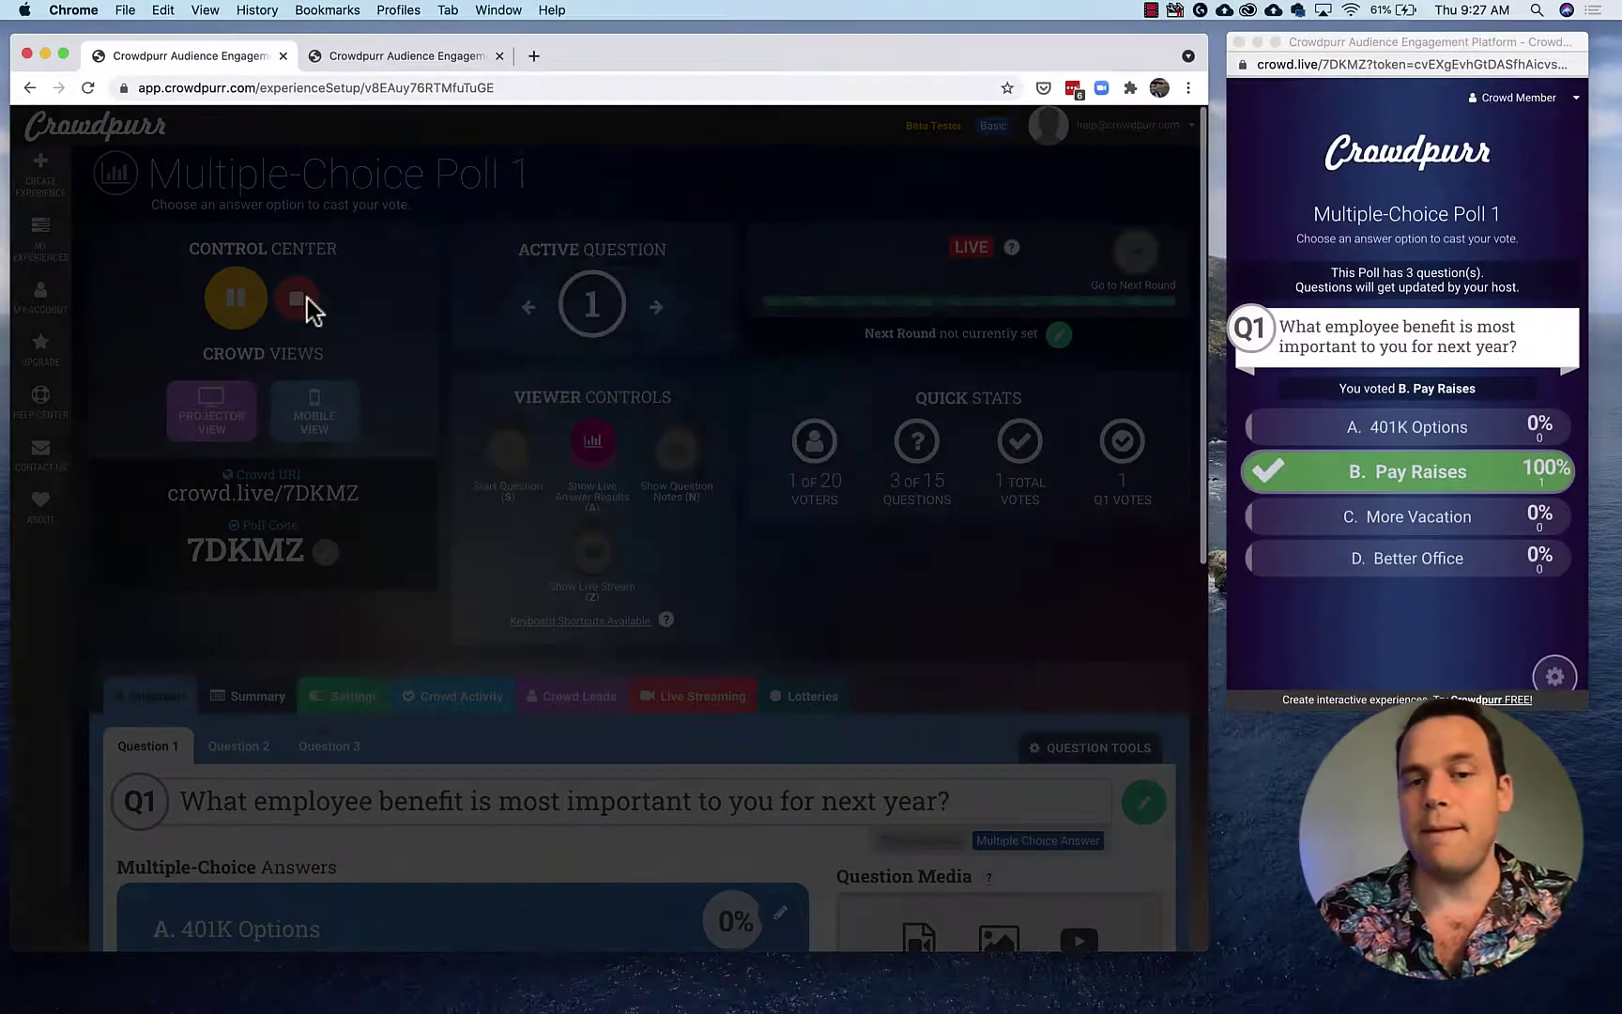
left_click(711, 315)
left_click(599, 503)
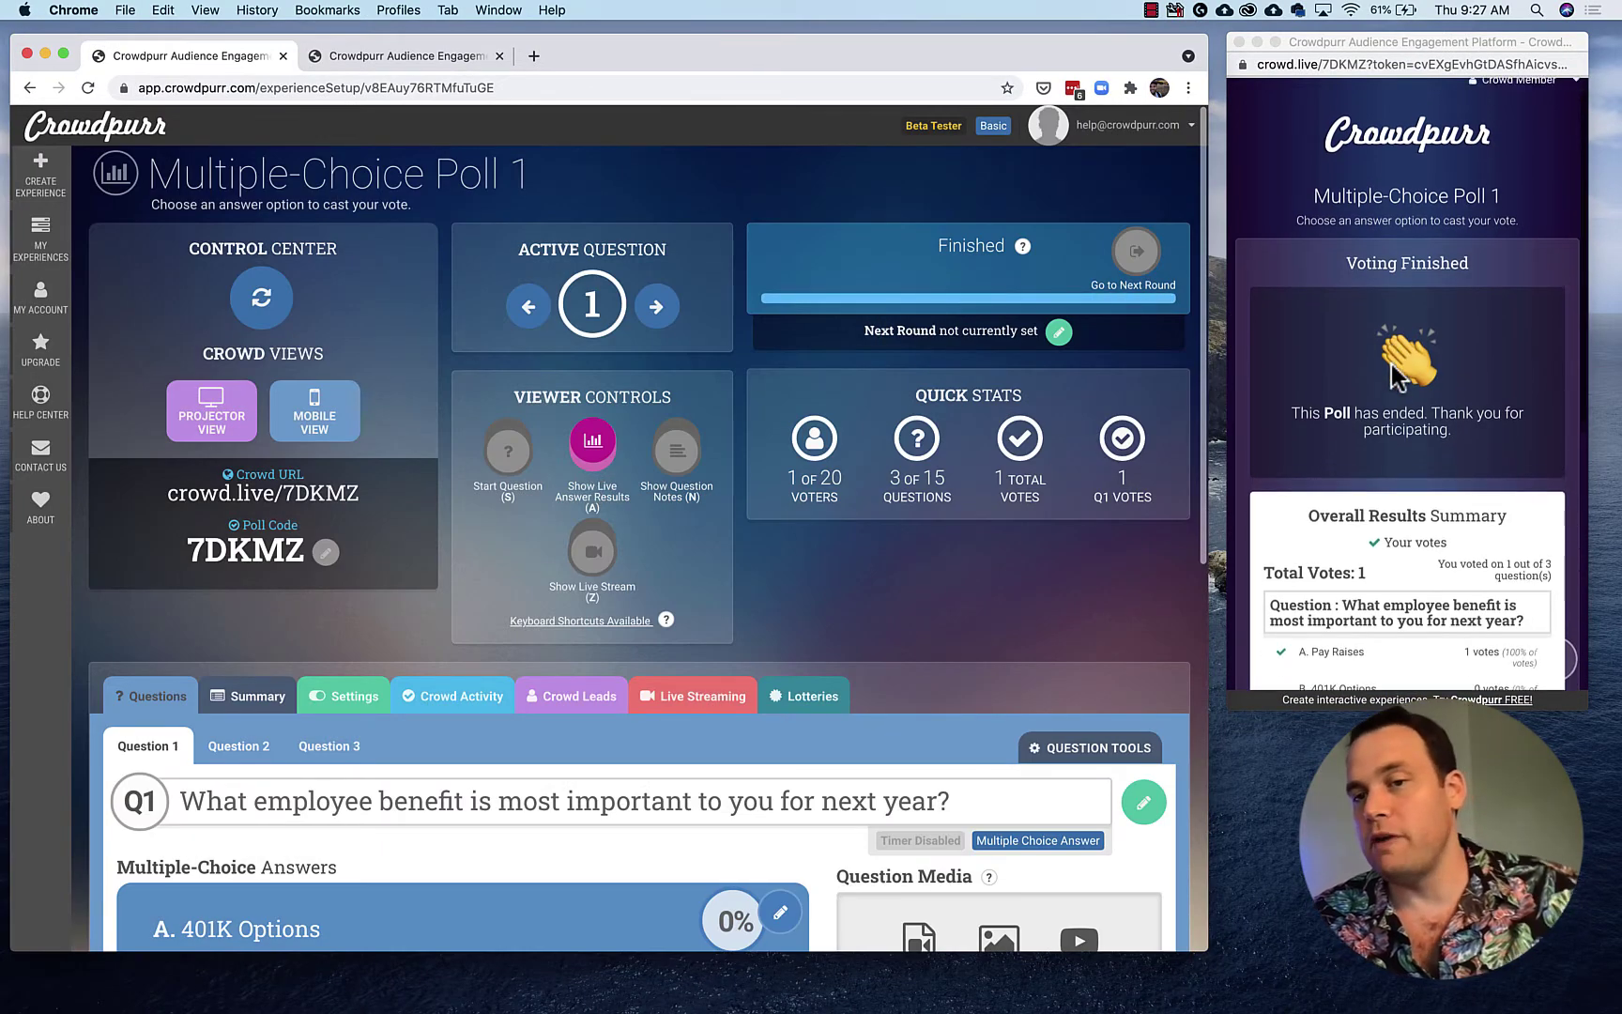
scroll(1392, 364, "down", 5)
scroll(1393, 376, "up", 5)
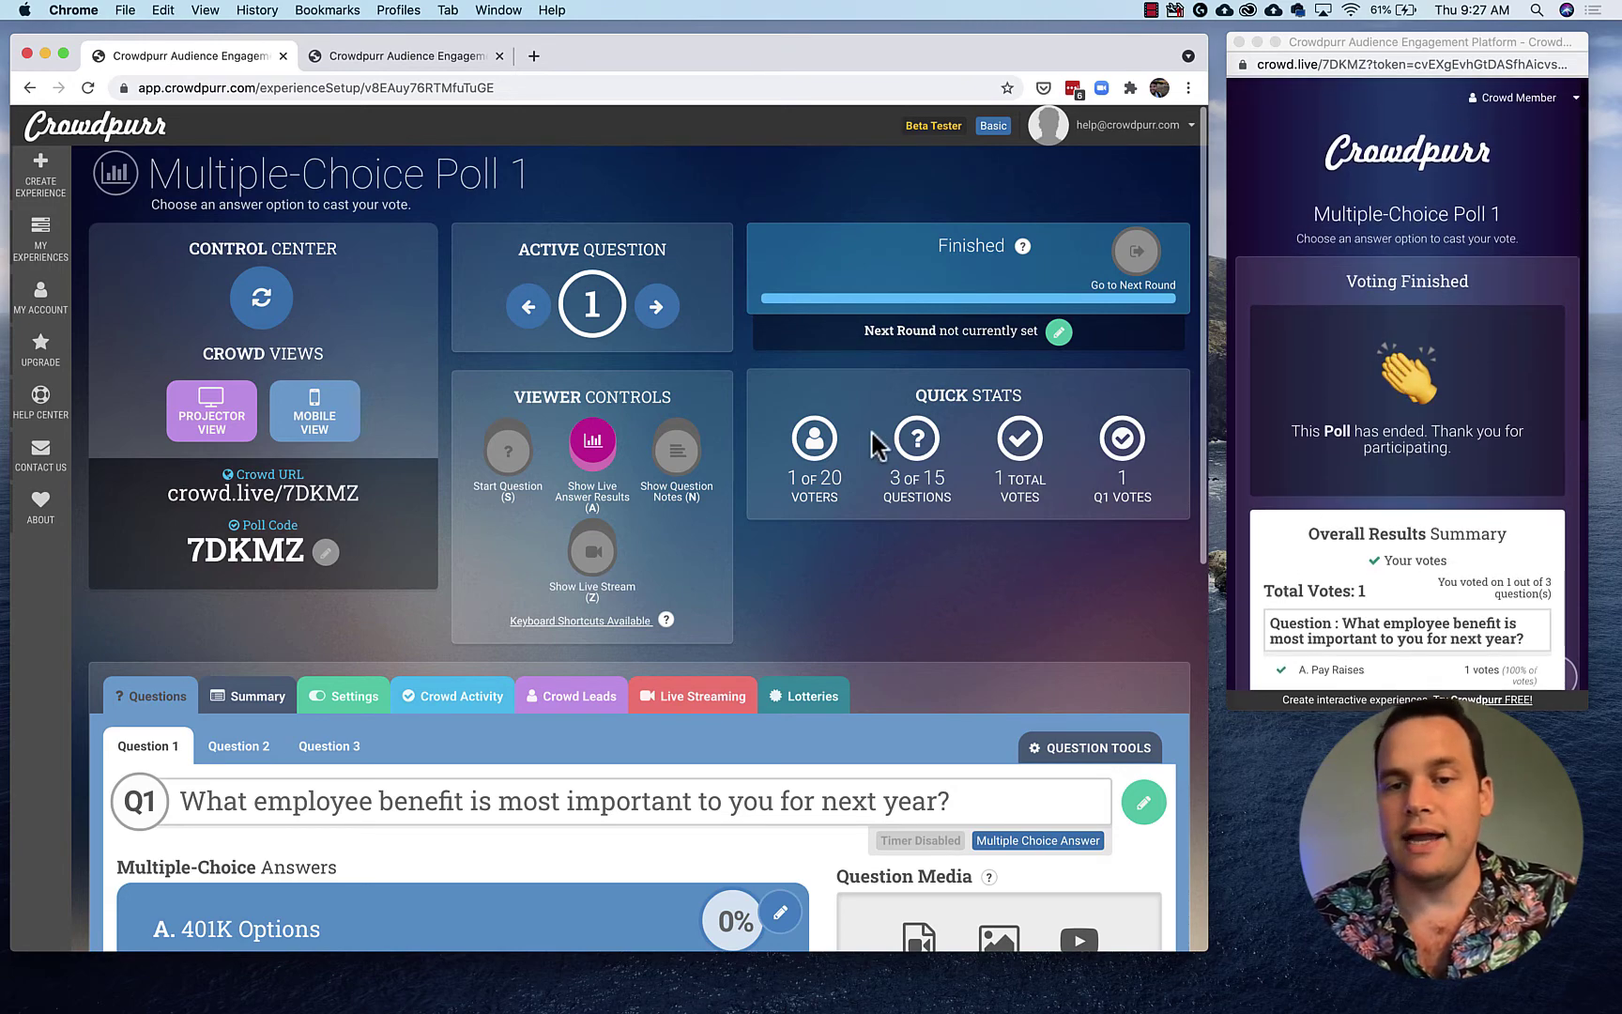
scroll(815, 504, "down", 5)
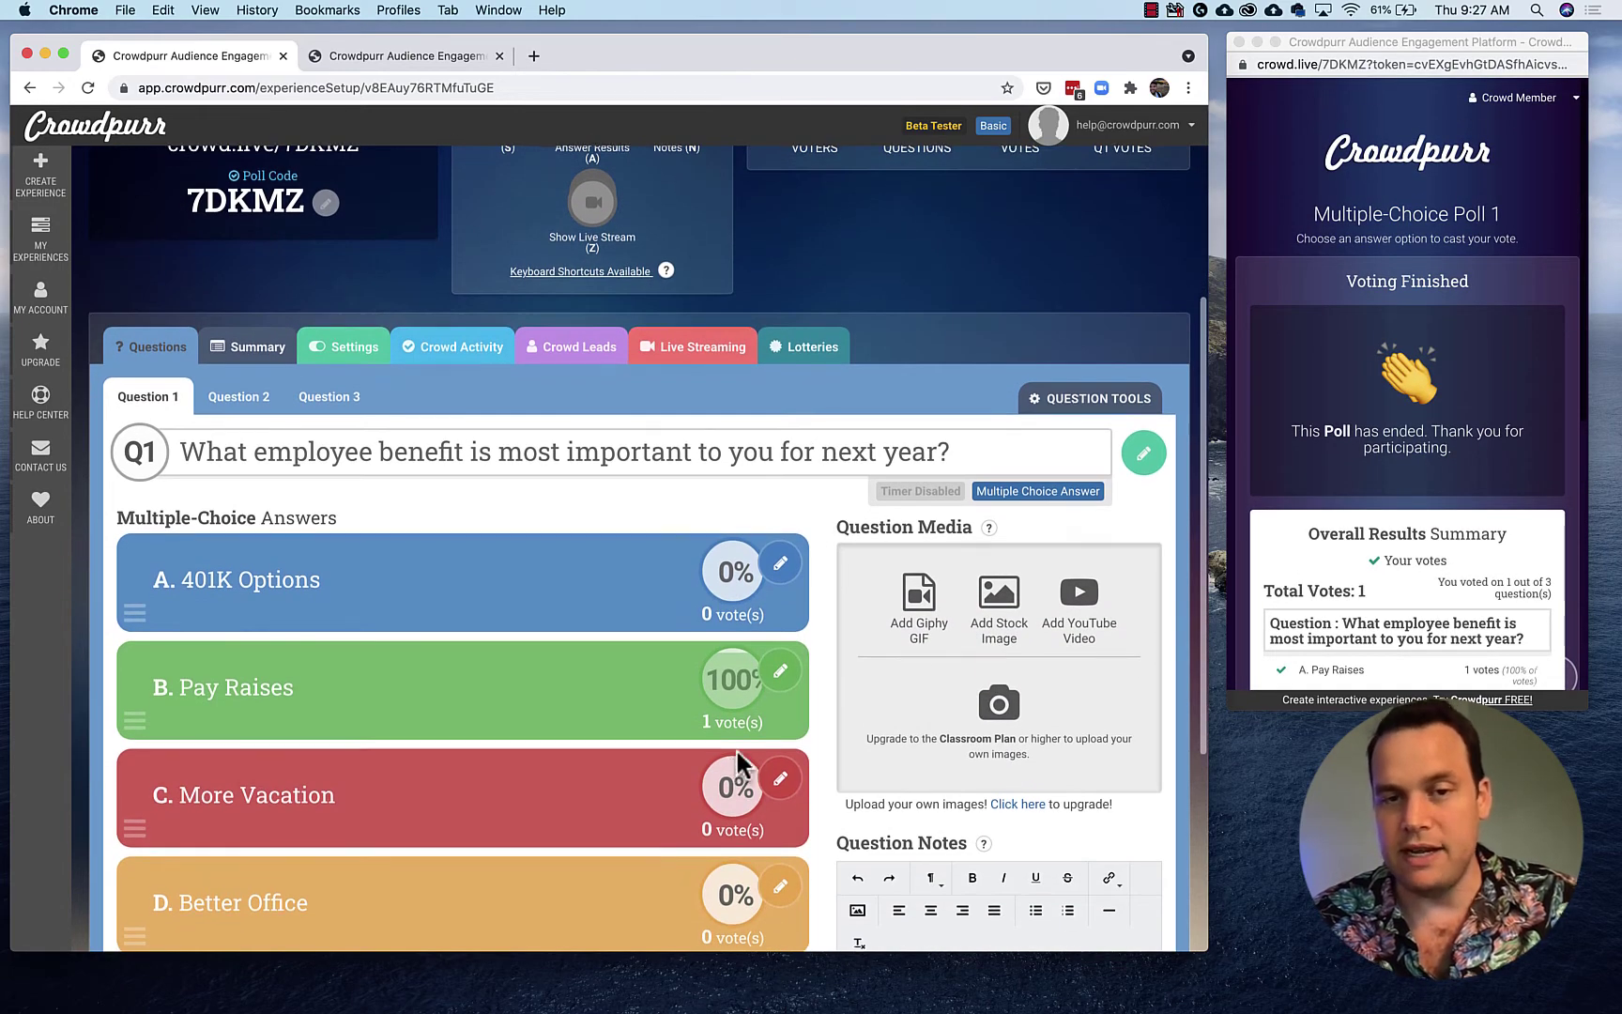
scroll(735, 747, "up", 5)
left_click(279, 300)
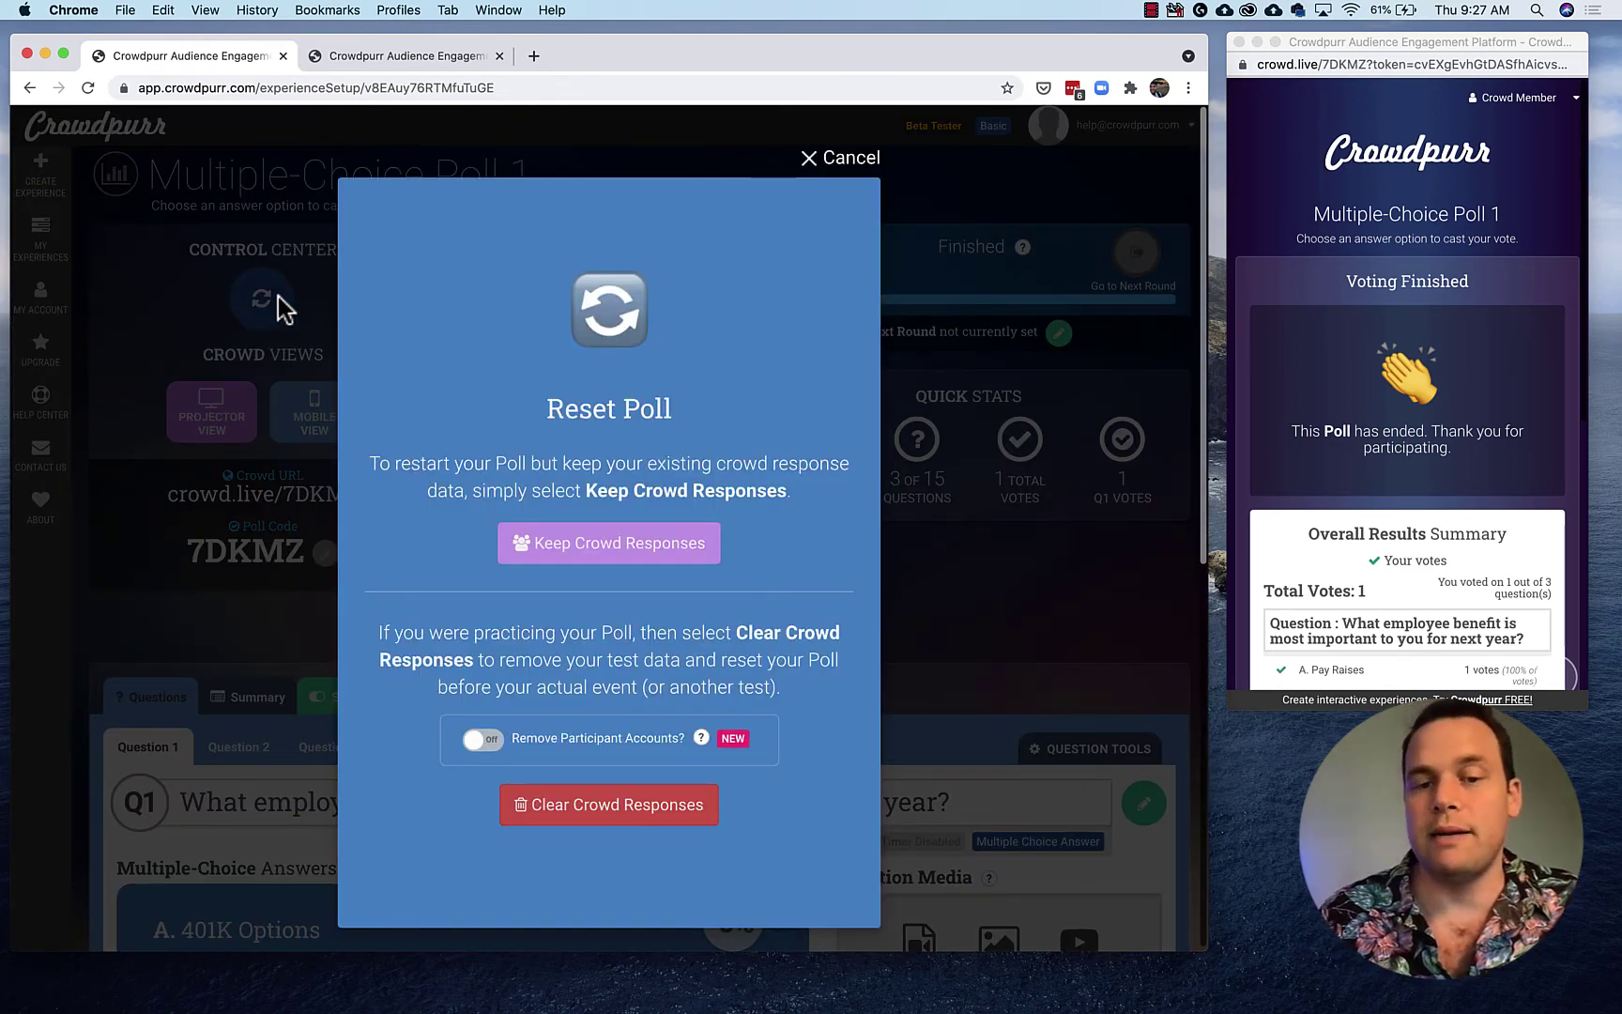
- Reset the poll with Clear Crowd Responses to wipe the test vote
left_click(634, 816)
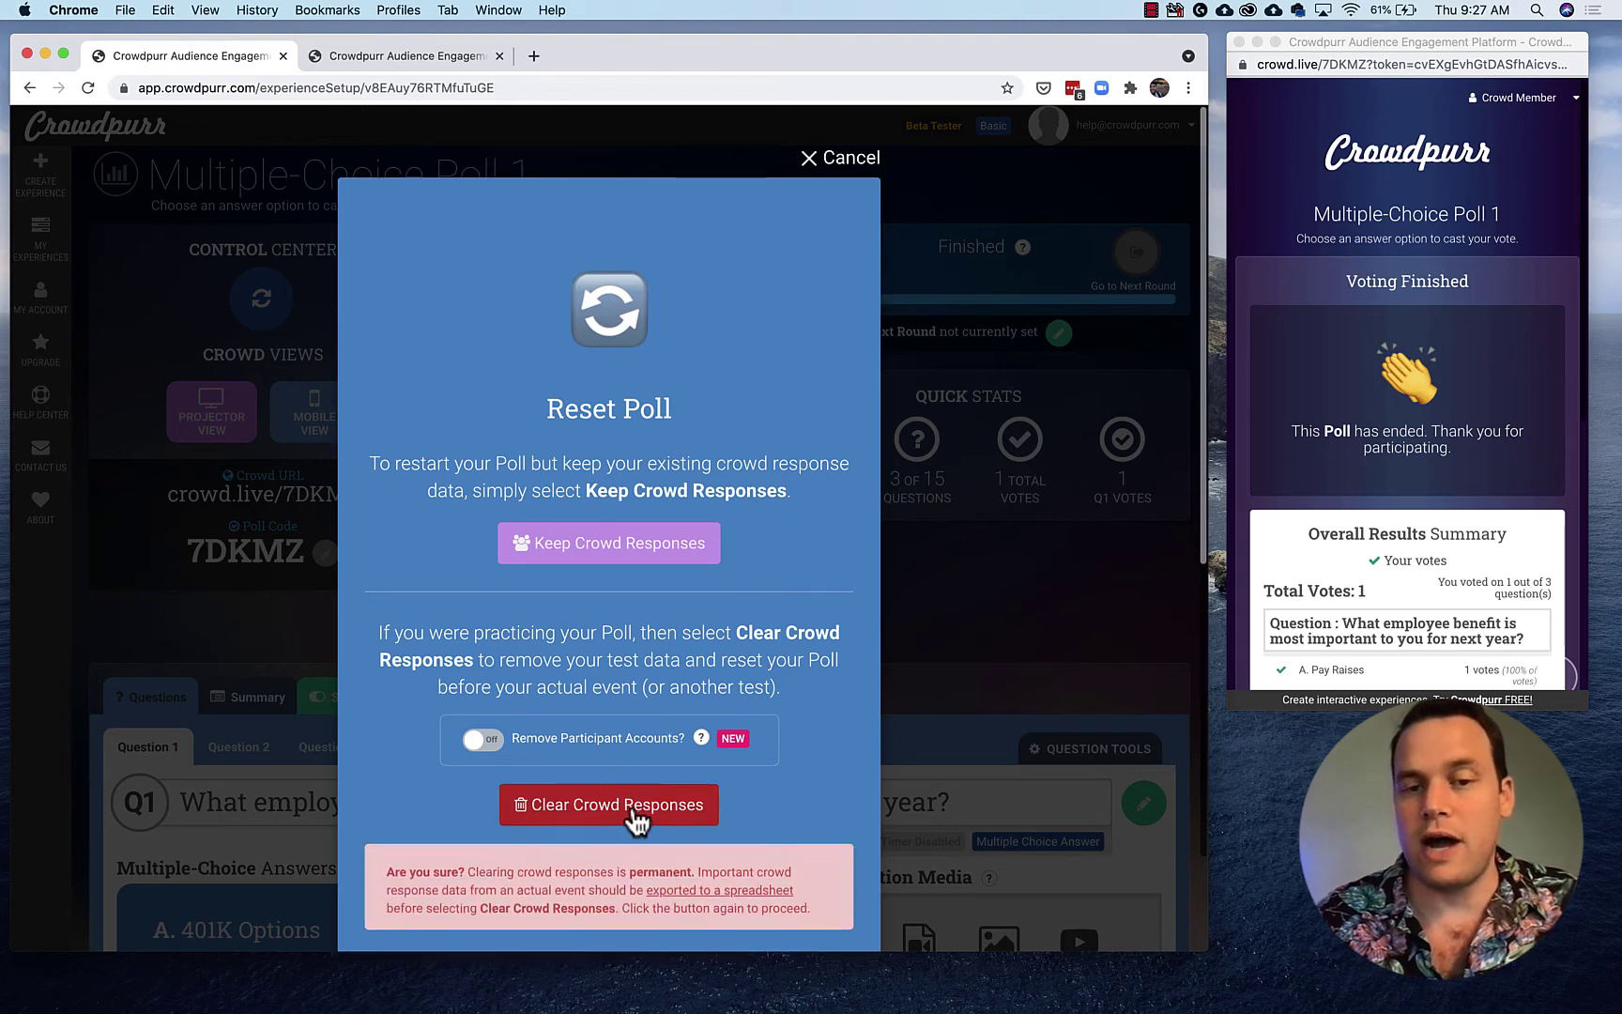
left_click(618, 808)
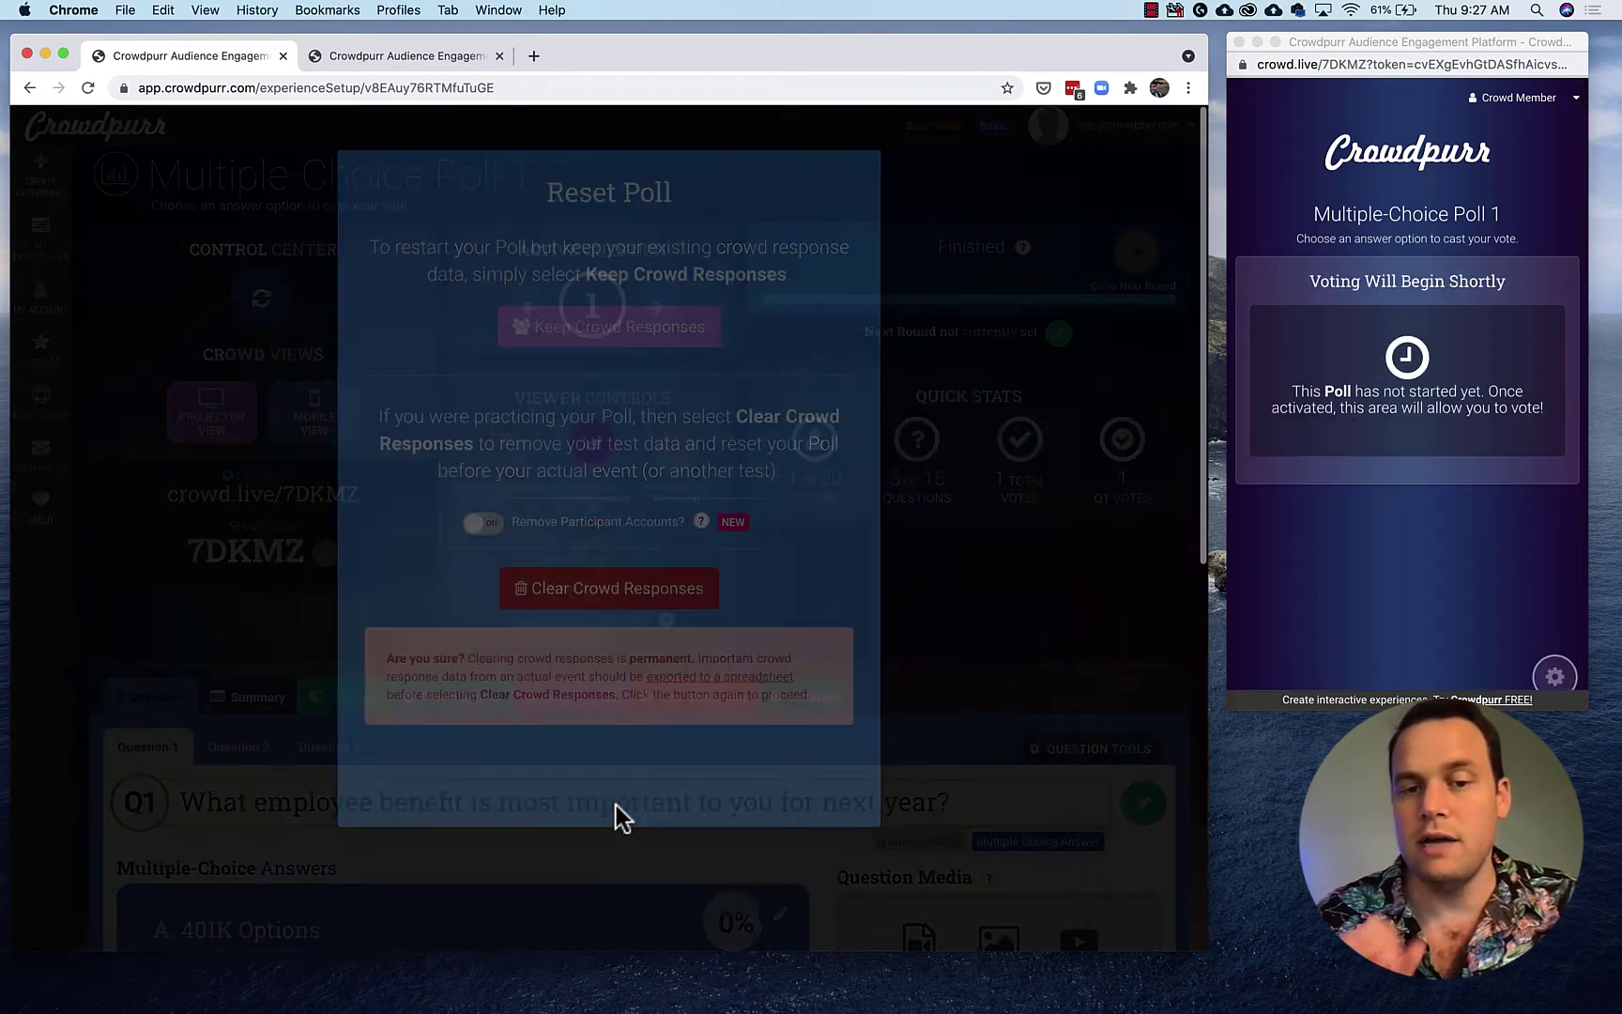